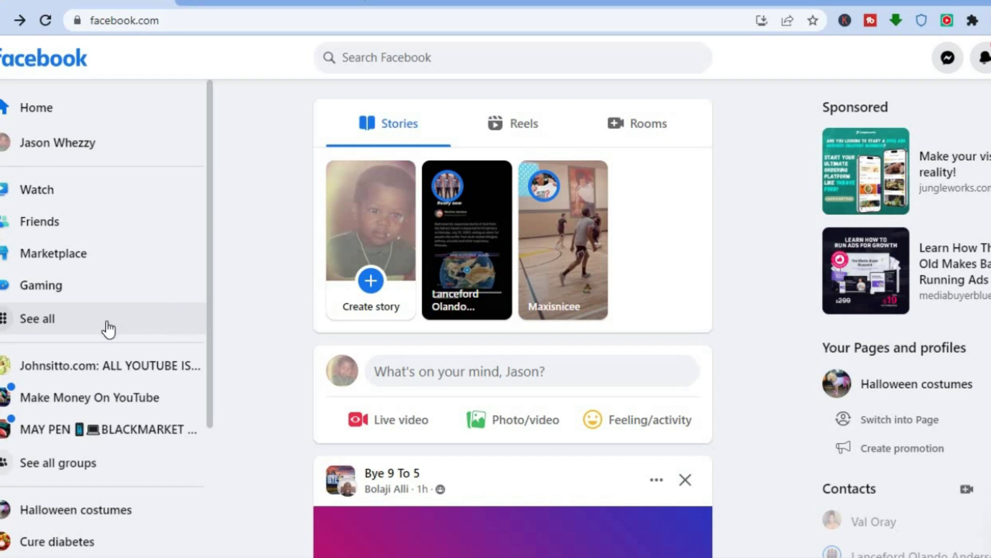
Open the form for creating a new Facebook Page.
left_click(76, 326)
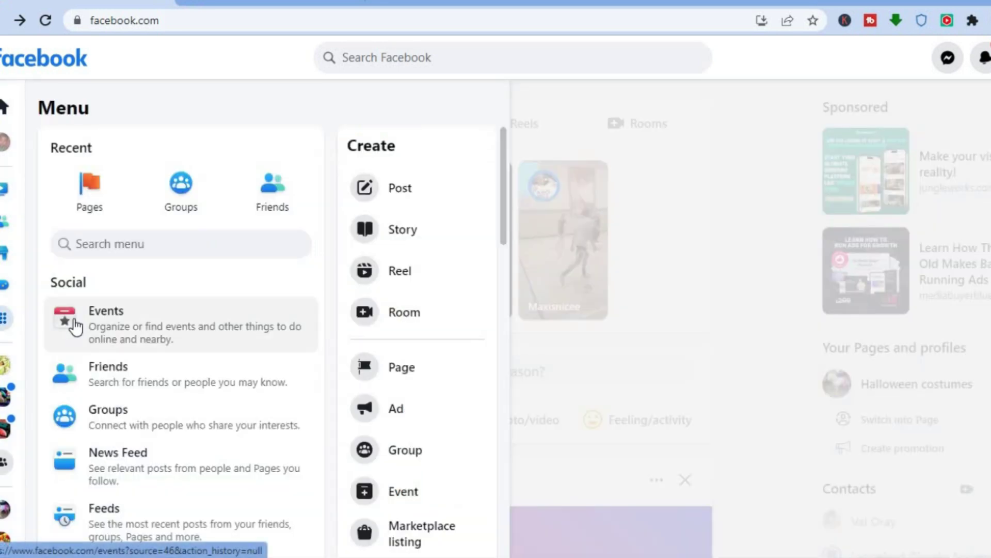
left_click(413, 366)
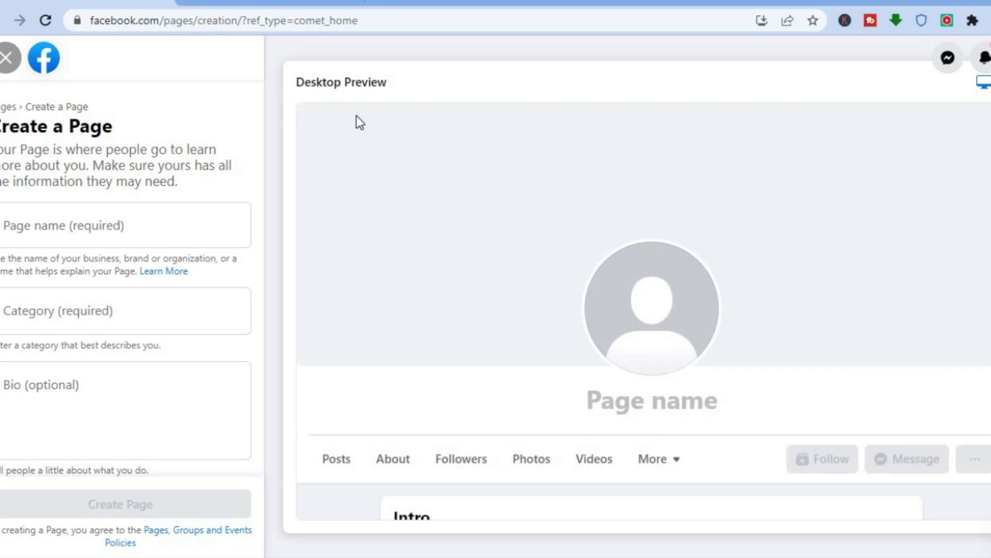
Switch to Canva, search the templates for facebook cover designs and look through them.
left_click(293, 5)
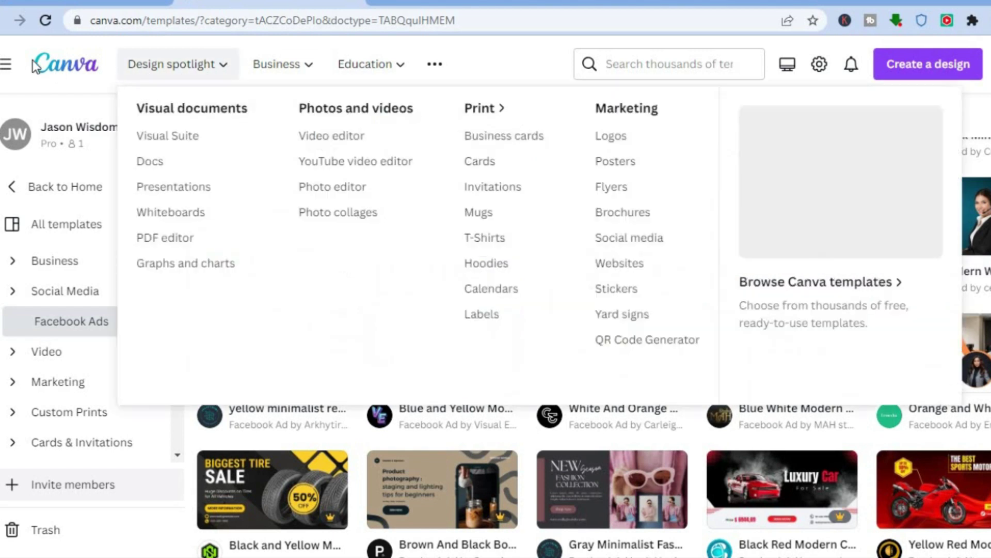
left_click(52, 69)
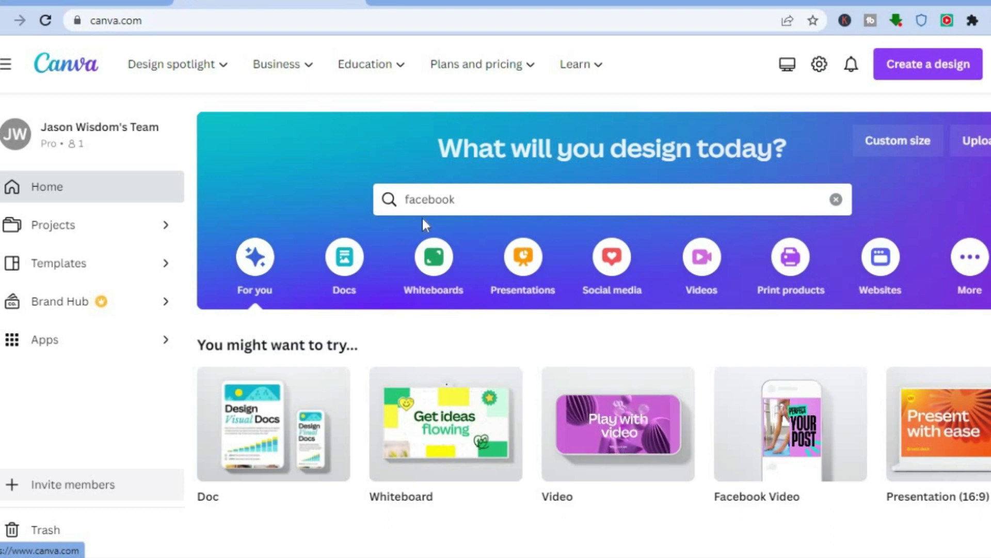
left_click(495, 199)
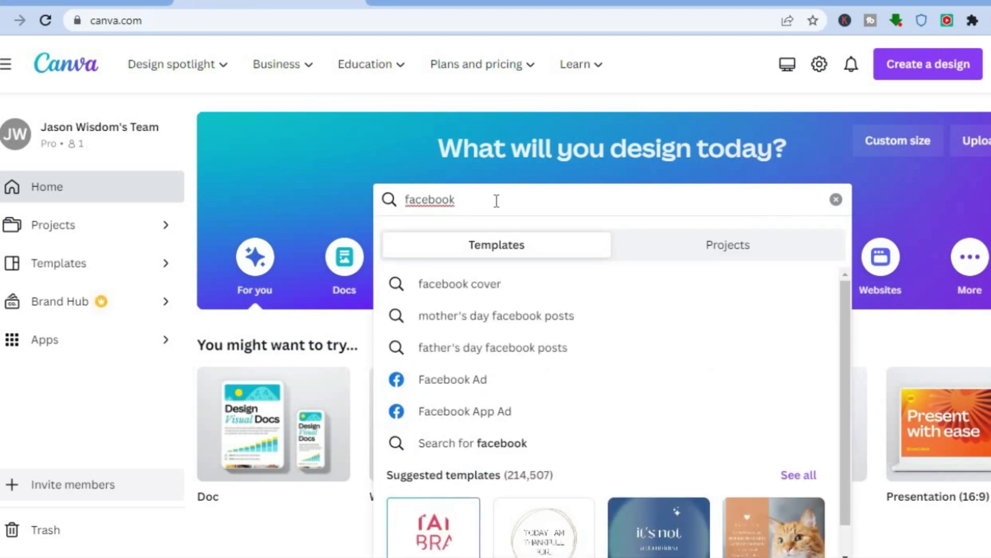
left_click(497, 297)
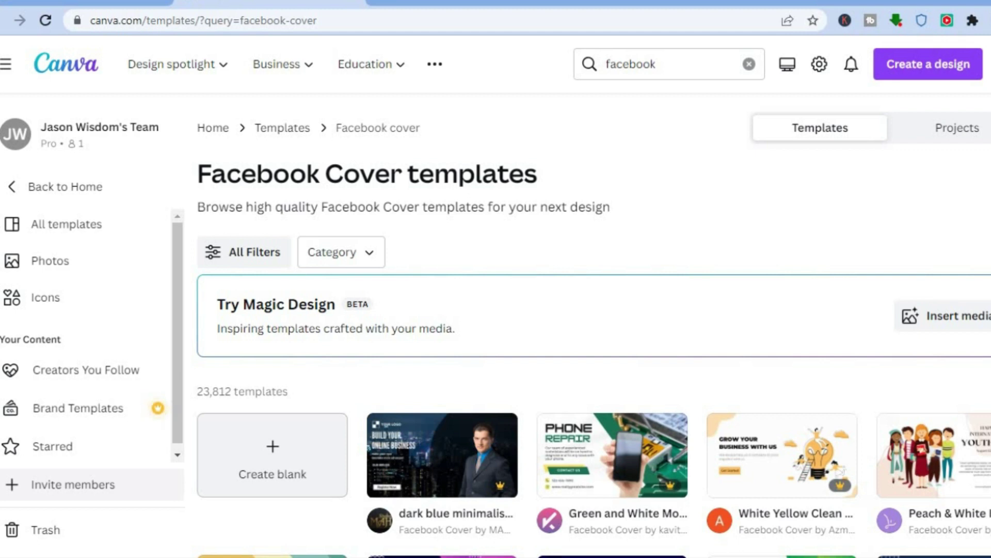
scroll(571, 325, "down", 6)
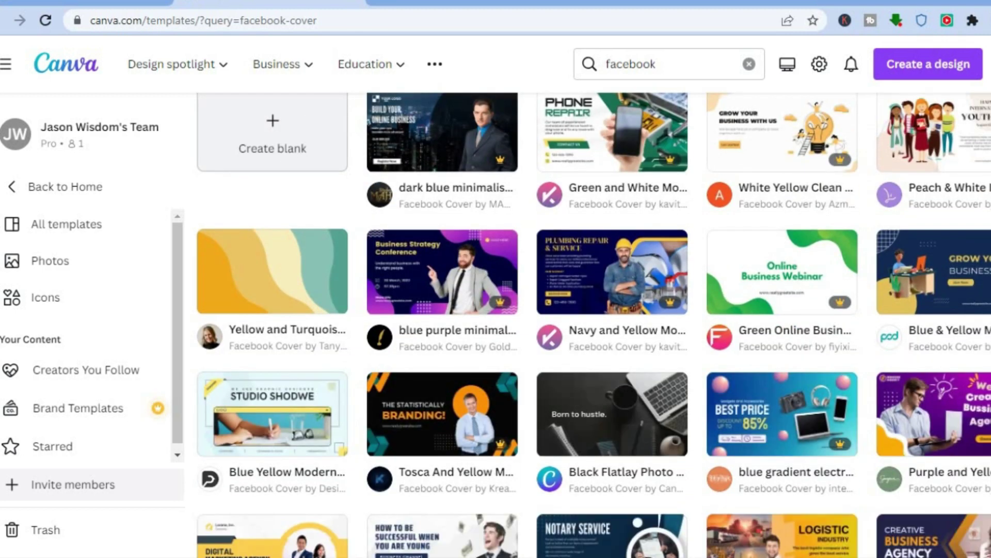
scroll(571, 325, "down", 1)
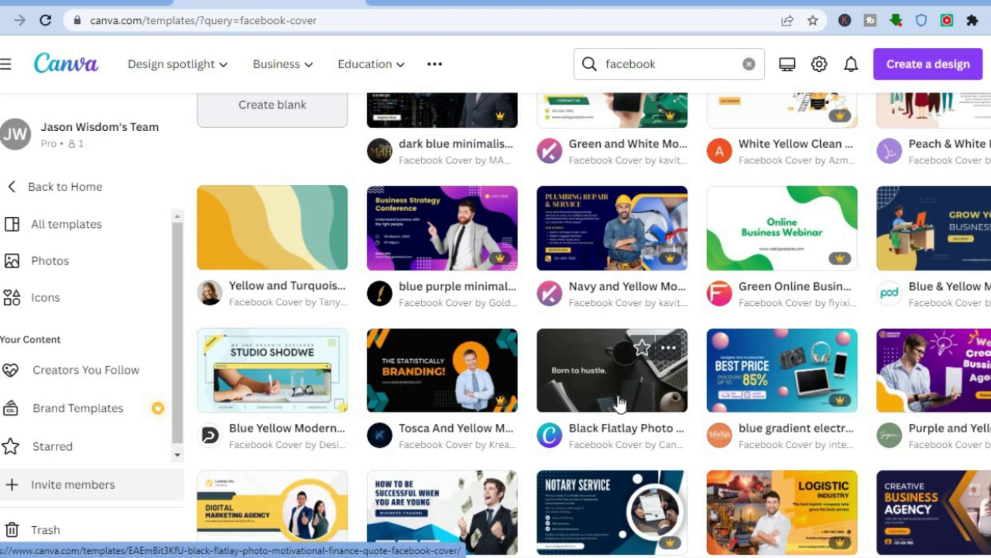
Switch back to Facebook, leave the Page creation form and start creating an ad.
left_click(62, 1)
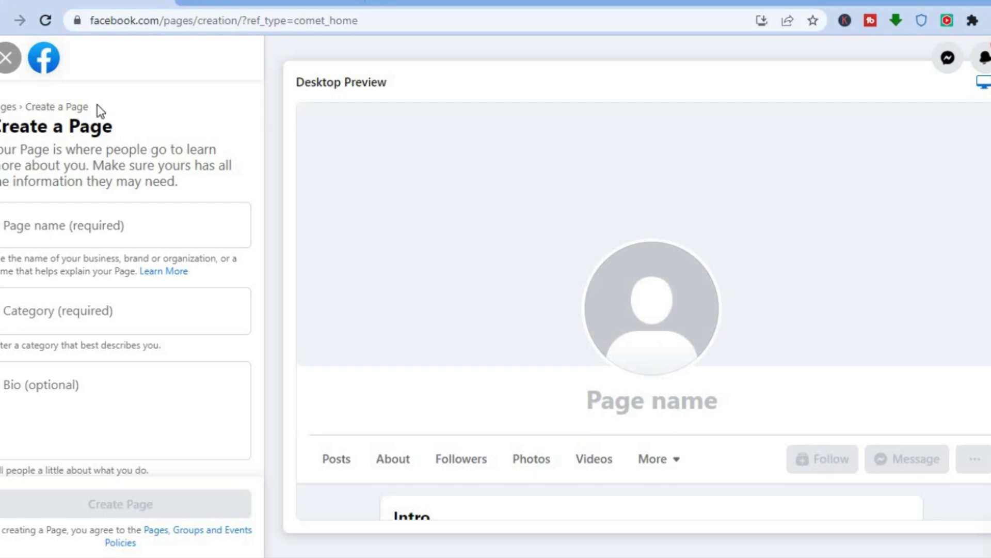
left_click(7, 57)
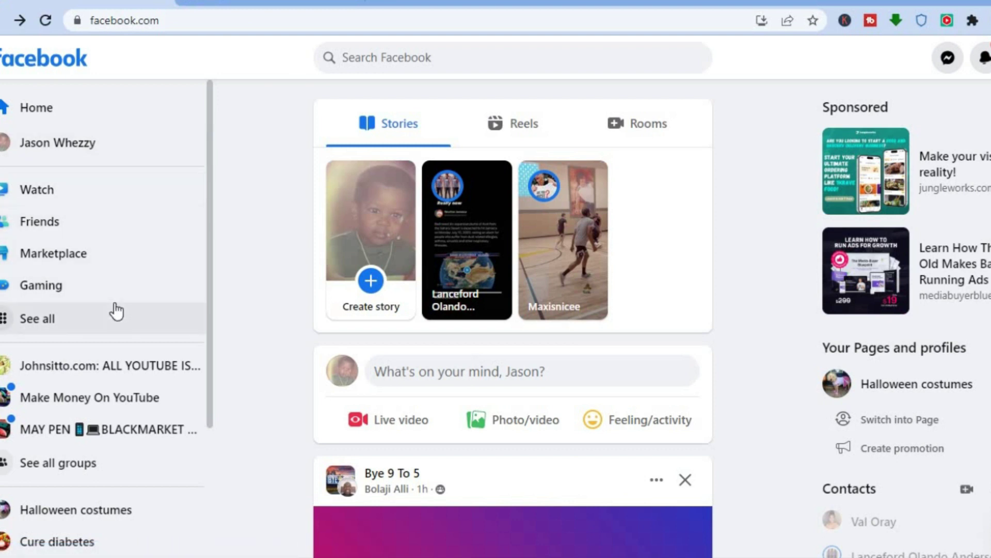
left_click(96, 322)
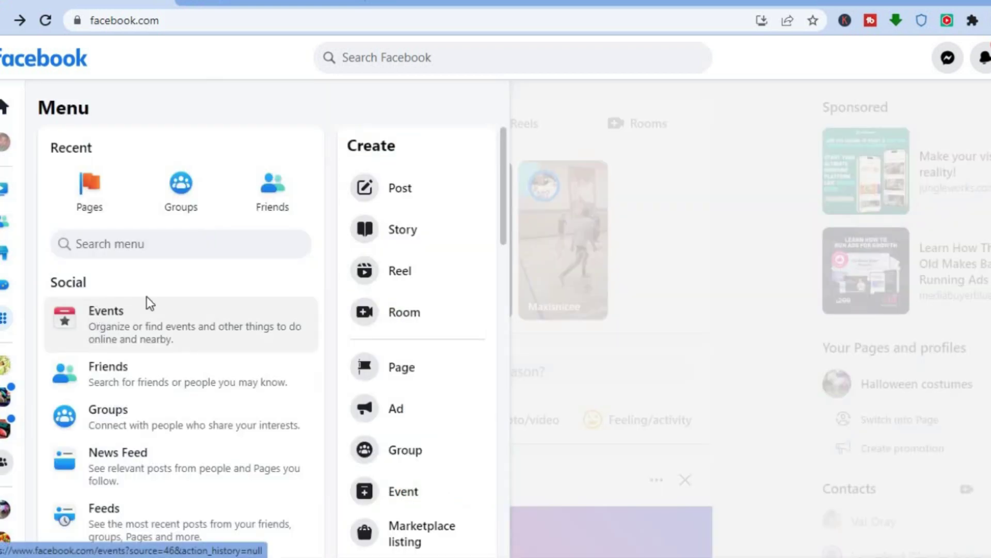
left_click(408, 420)
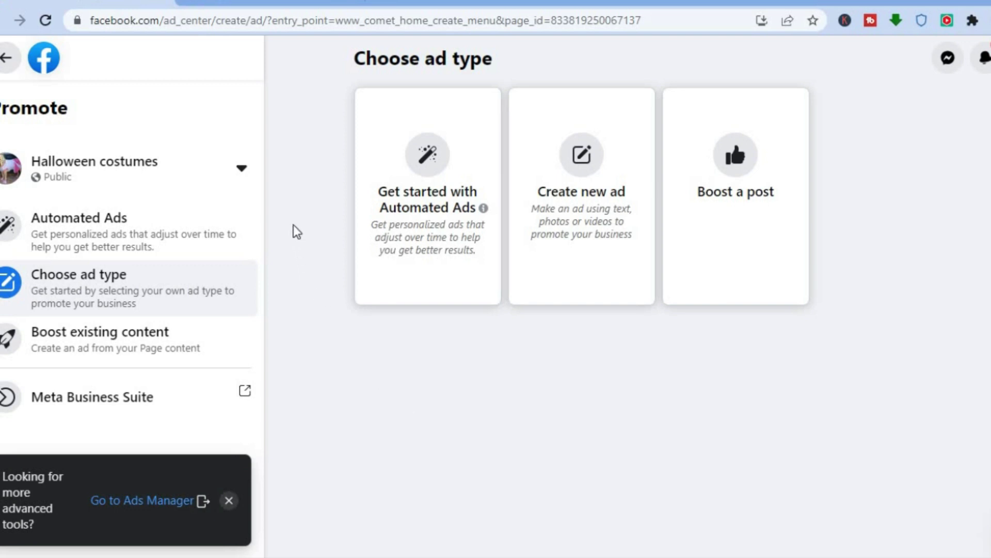
Change the promoted page to Football page, and return it to Halloween costumes.
left_click(159, 177)
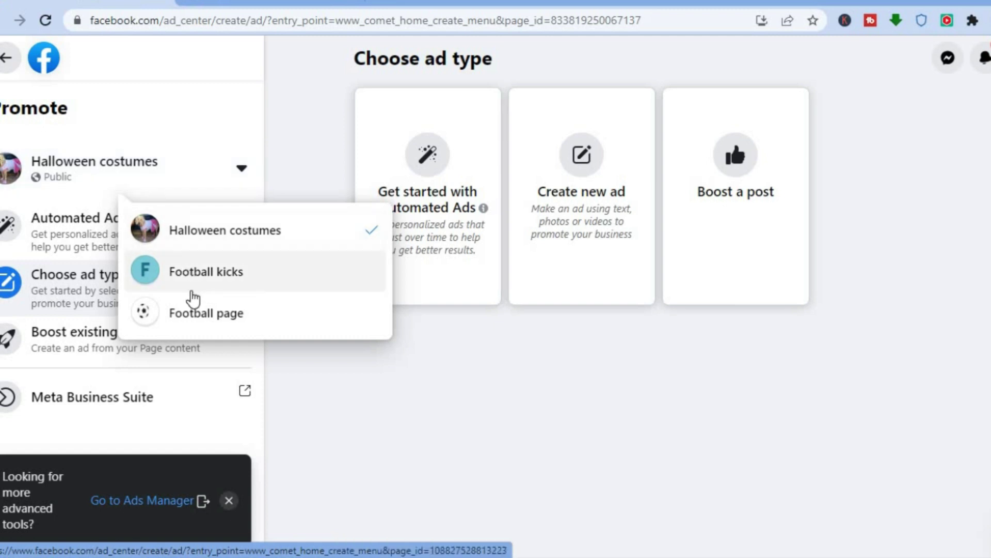
left_click(218, 313)
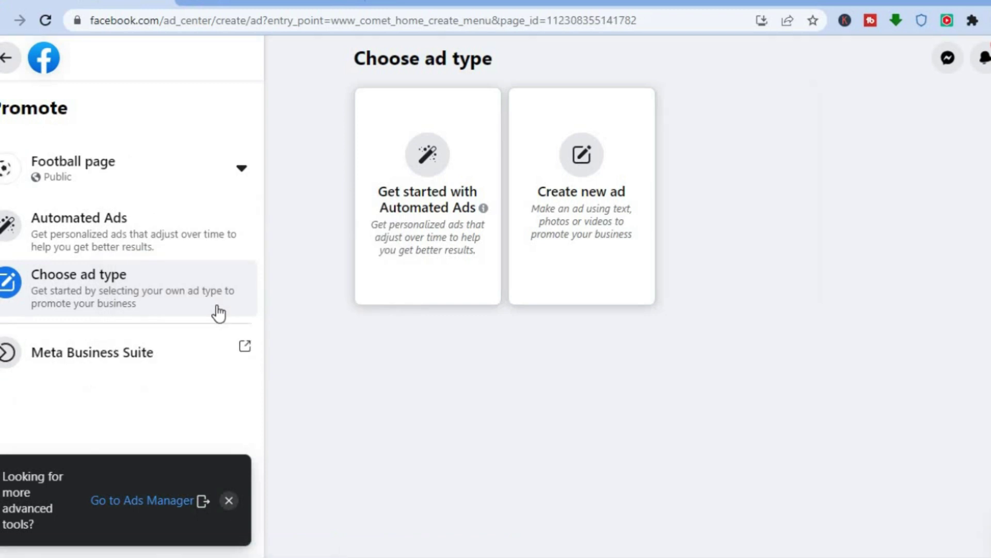
left_click(223, 166)
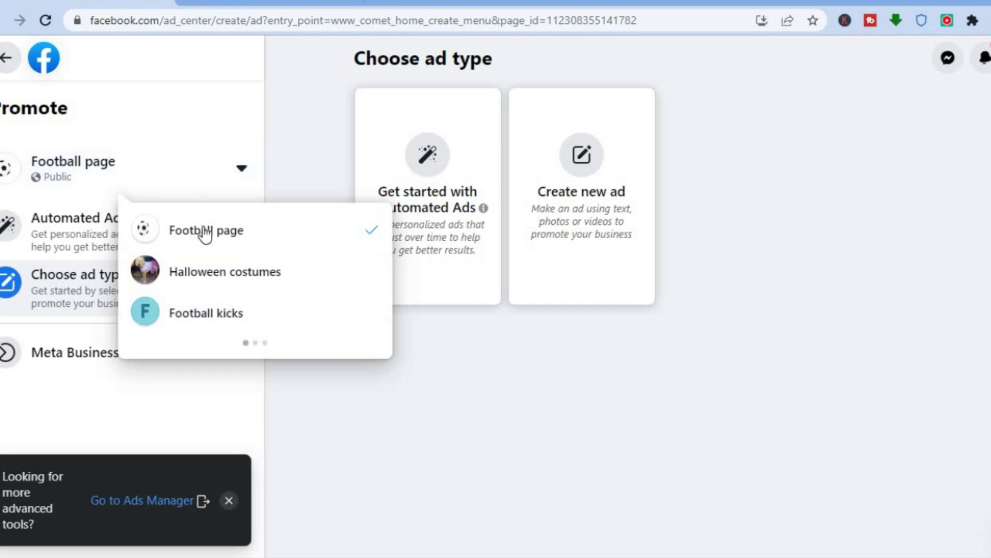
left_click(196, 273)
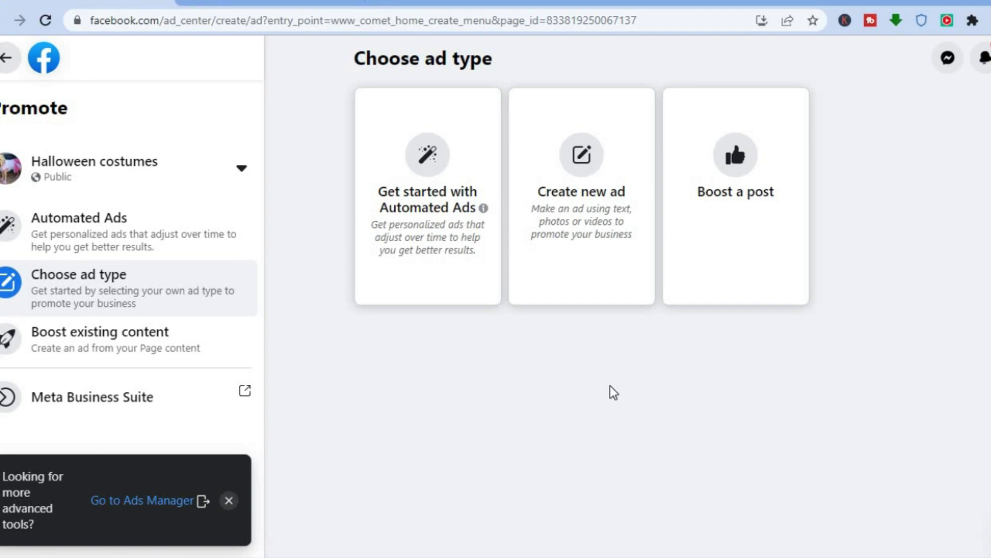
Choose the Boost a post ad type and select the post with the costumed dog photo.
left_click(714, 261)
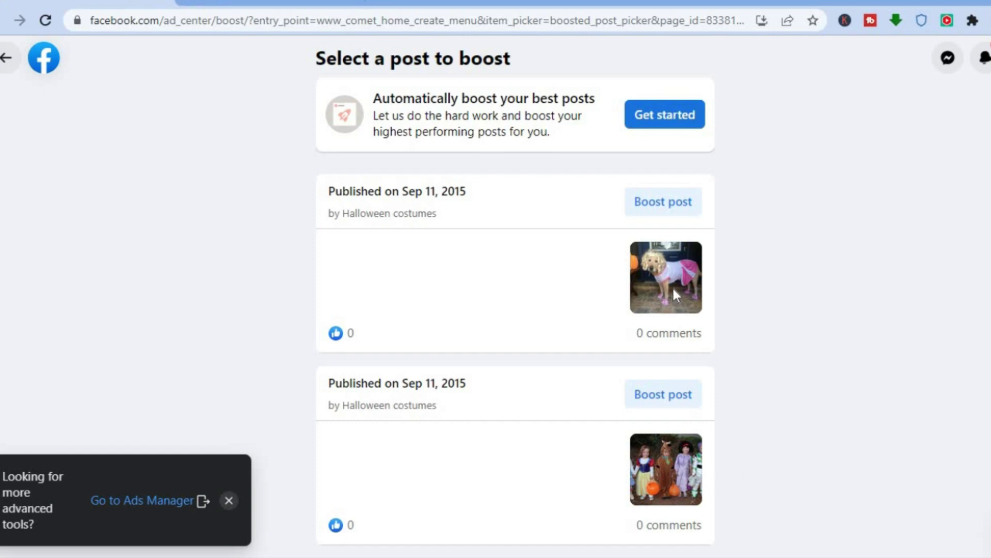
left_click(654, 209)
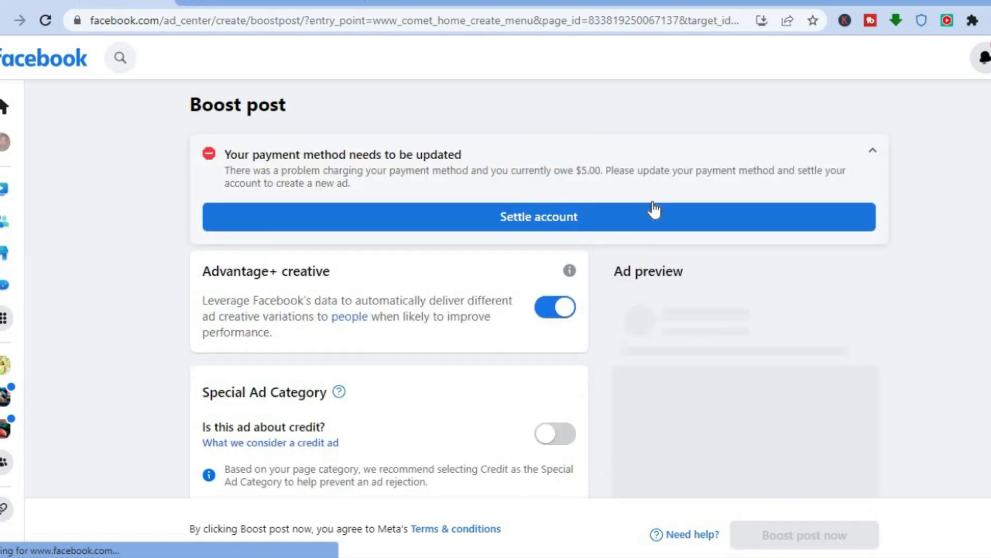
Edit the boosted post's audience details and set the maximum age to 42.
scroll(388, 289, "down", 5)
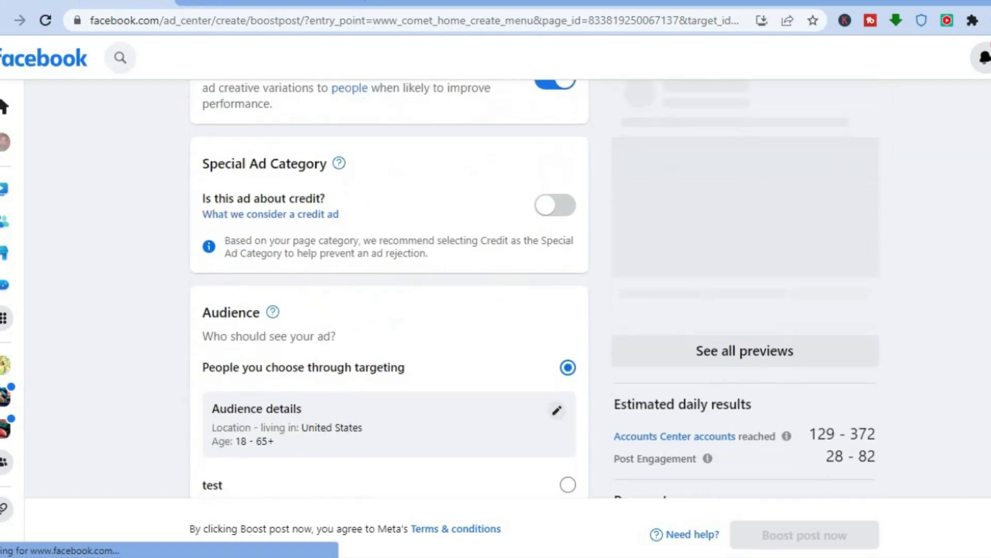
scroll(785, 310, "up", 1)
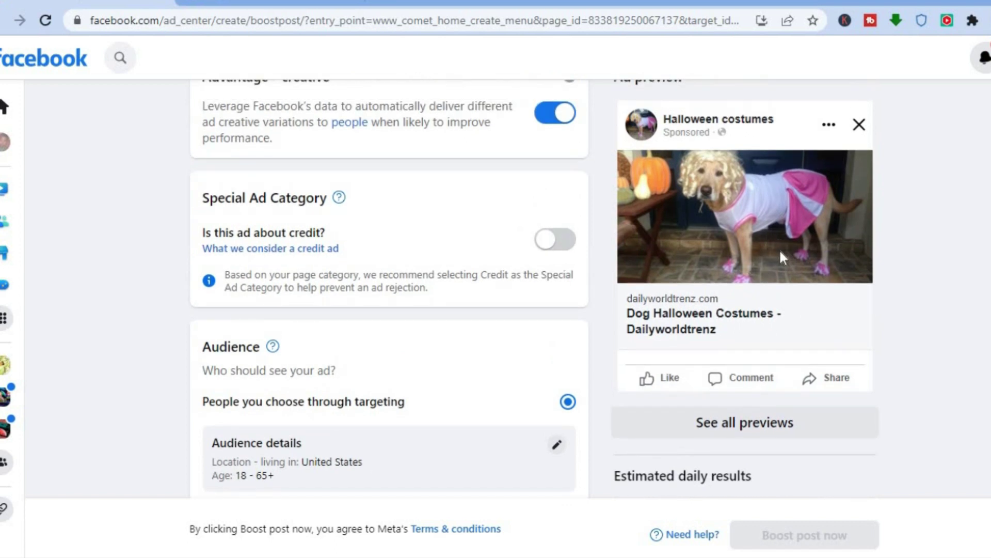
scroll(475, 372, "down", 3)
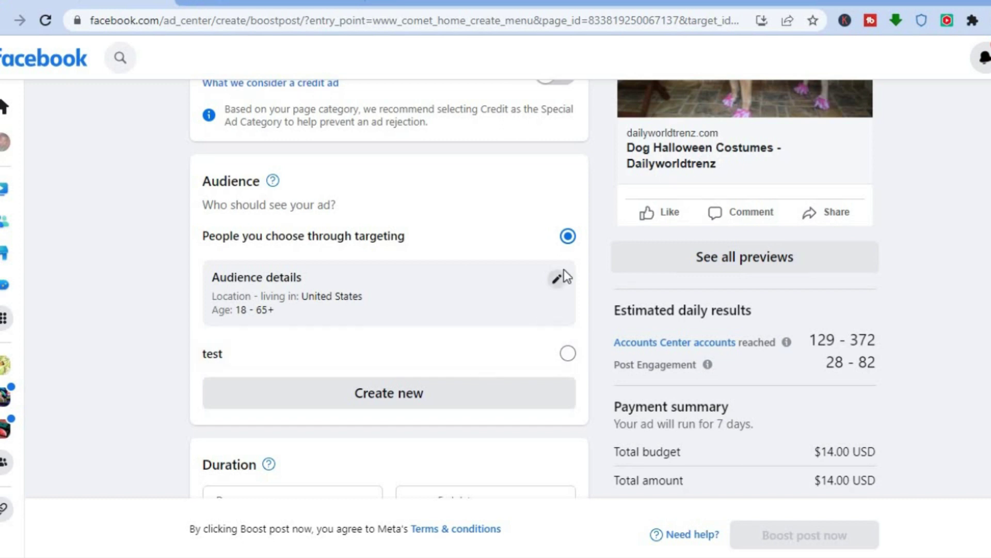
left_click(559, 276)
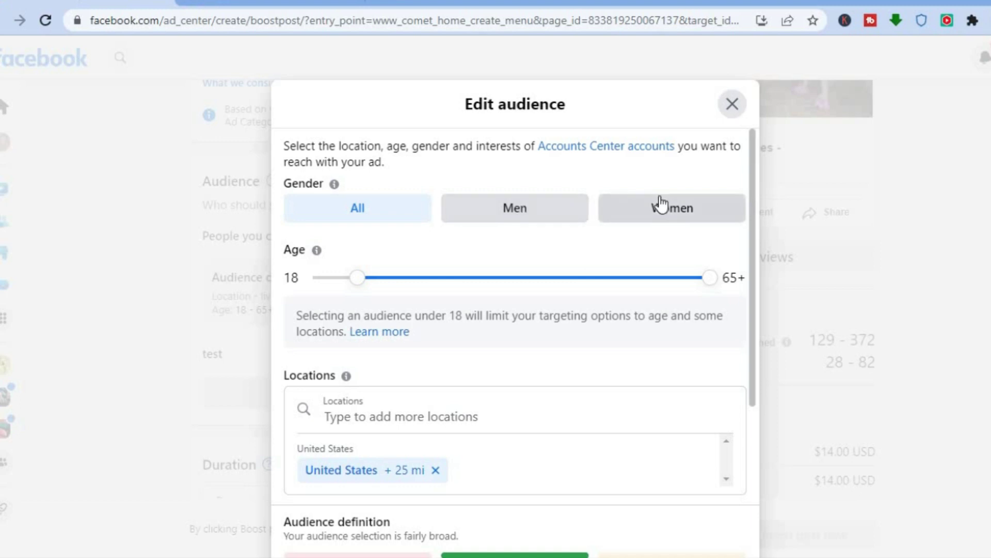
left_click_drag(712, 281, 537, 292)
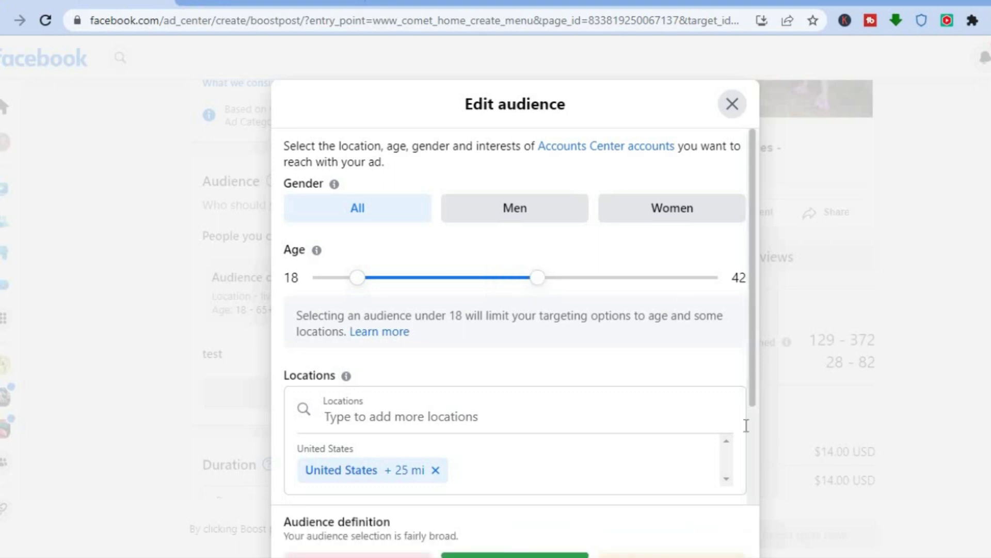
Add the country Canada to the audience locations.
scroll(747, 425, "down", 3)
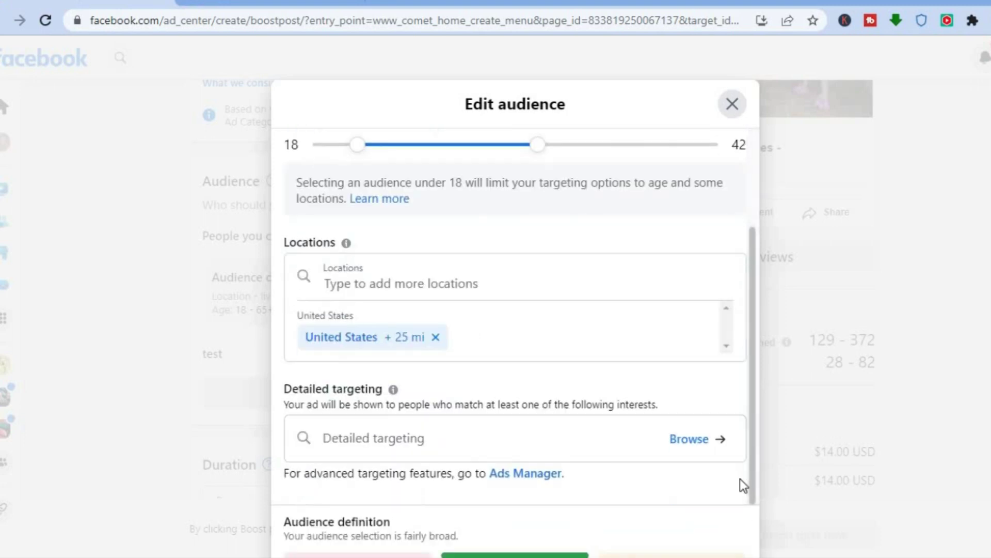
left_click(447, 287)
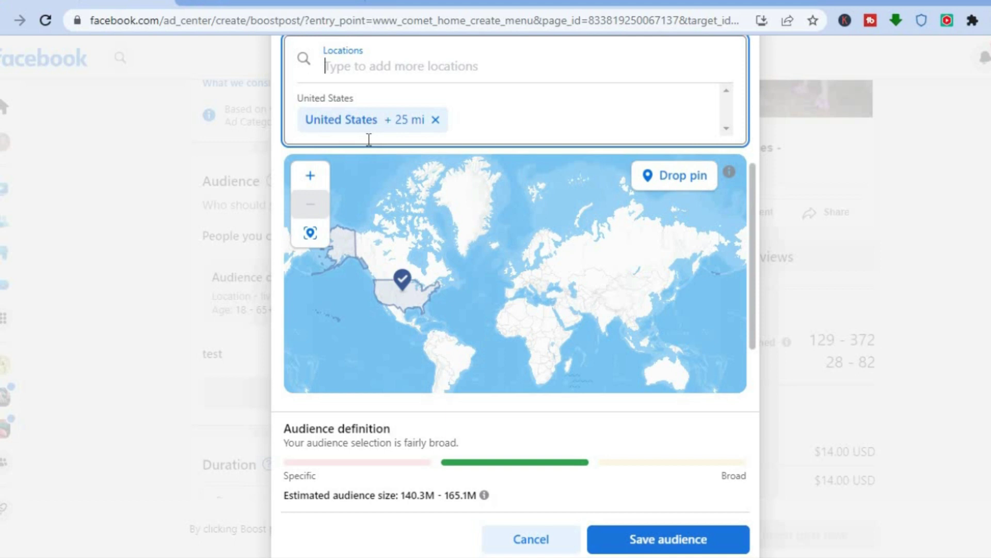
type("ca")
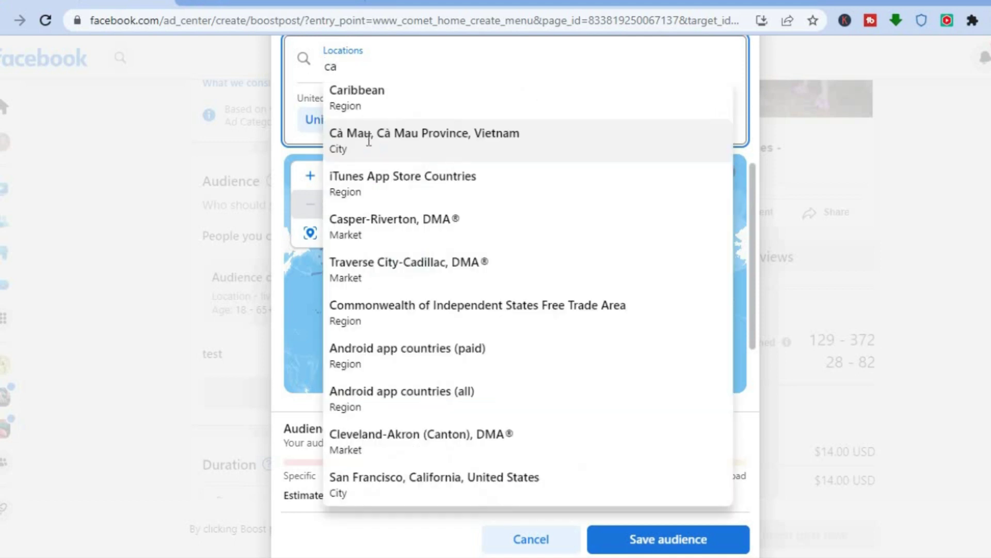
type("na")
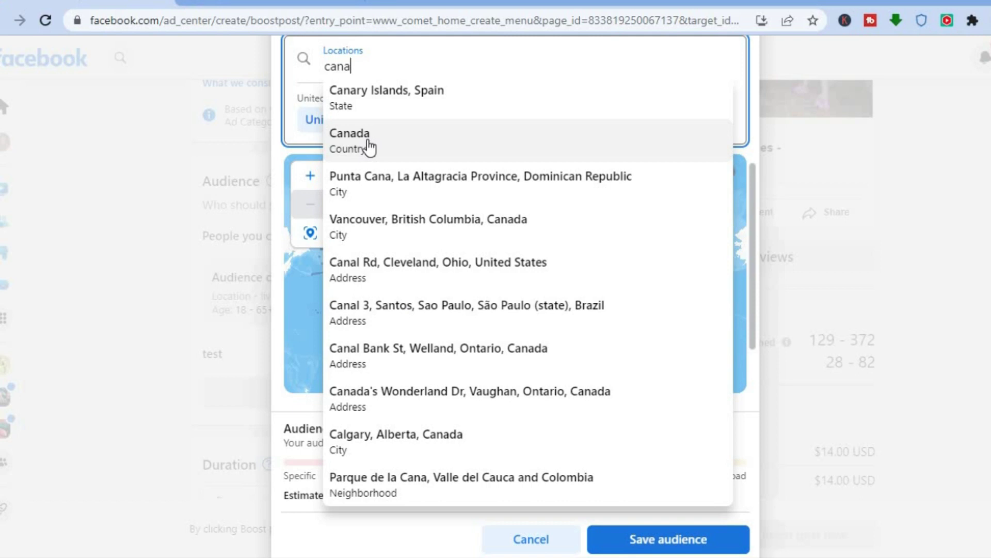
left_click(368, 147)
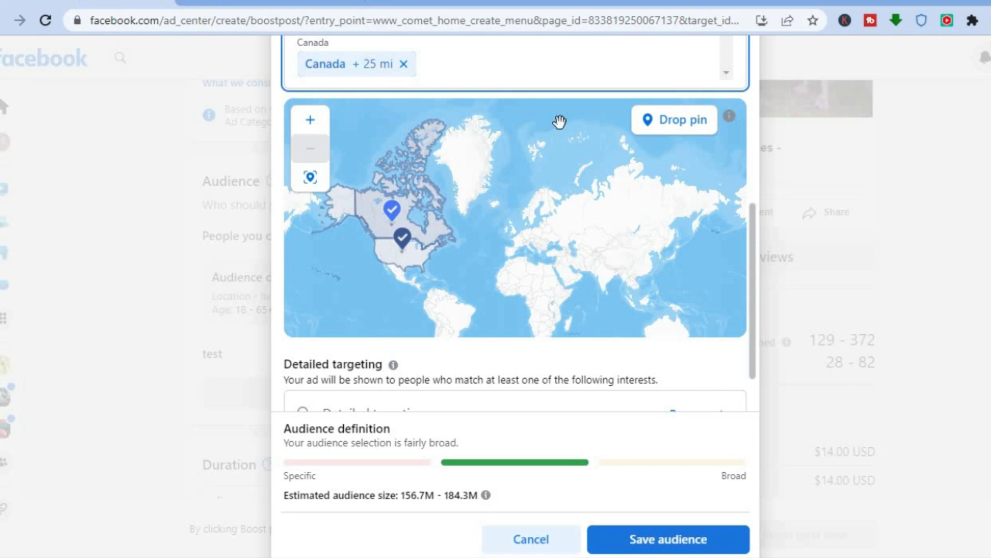
Add the city Calgary, Alberta, Canada to the audience locations.
left_click_drag(757, 252, 755, 155)
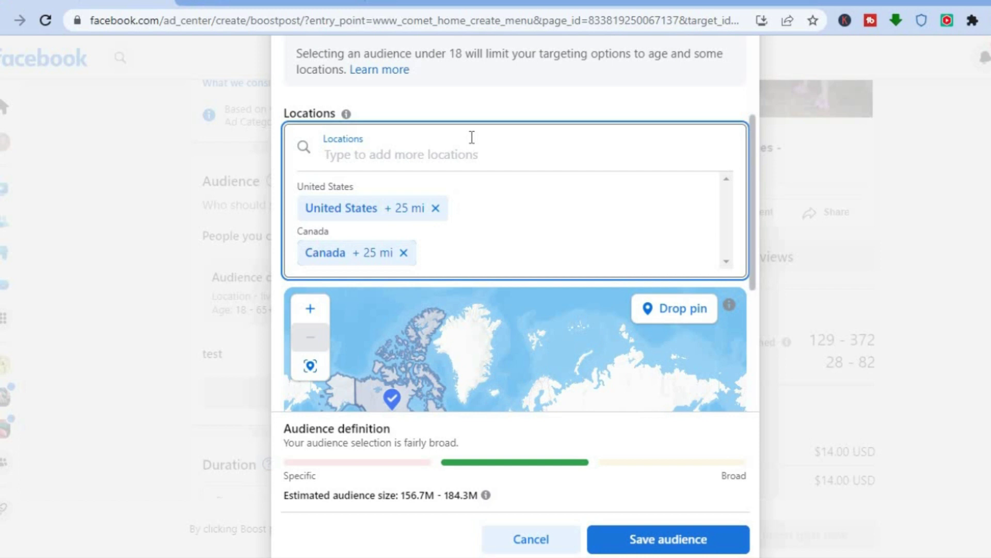
type("cal")
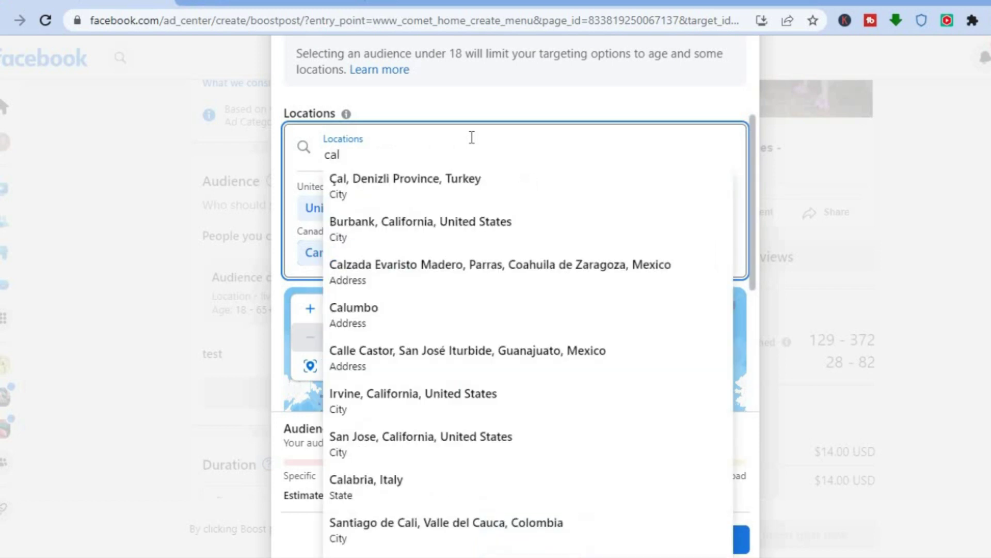
type("ga")
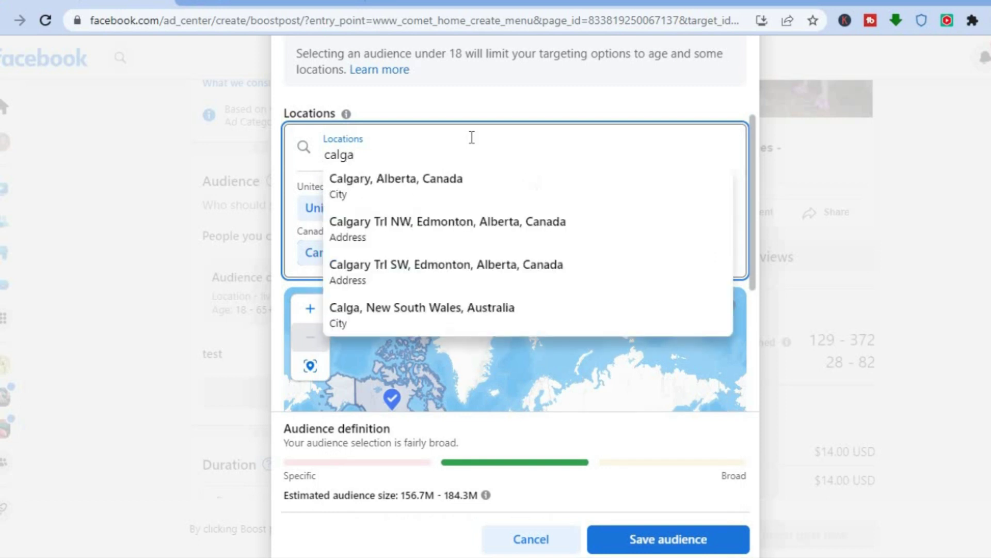
type("ry")
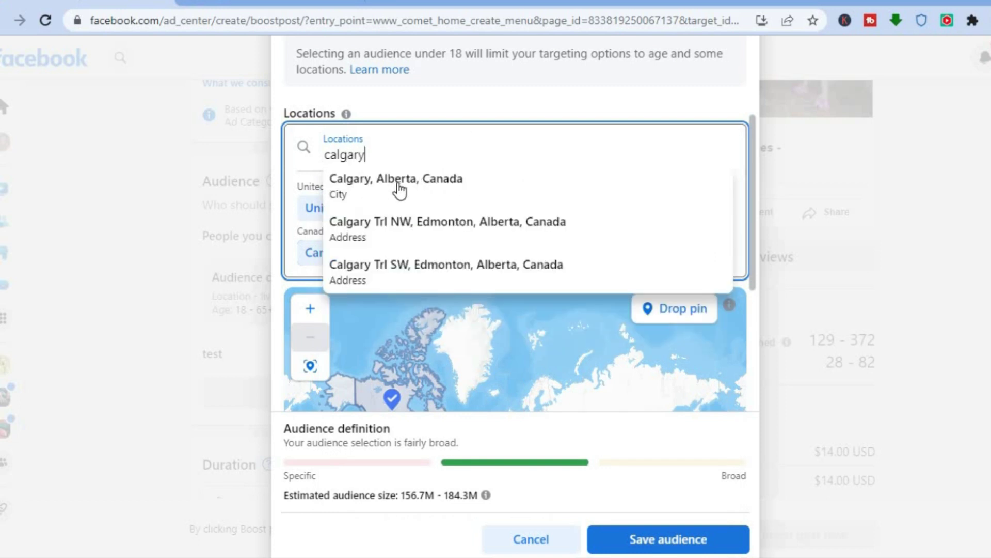
left_click(438, 191)
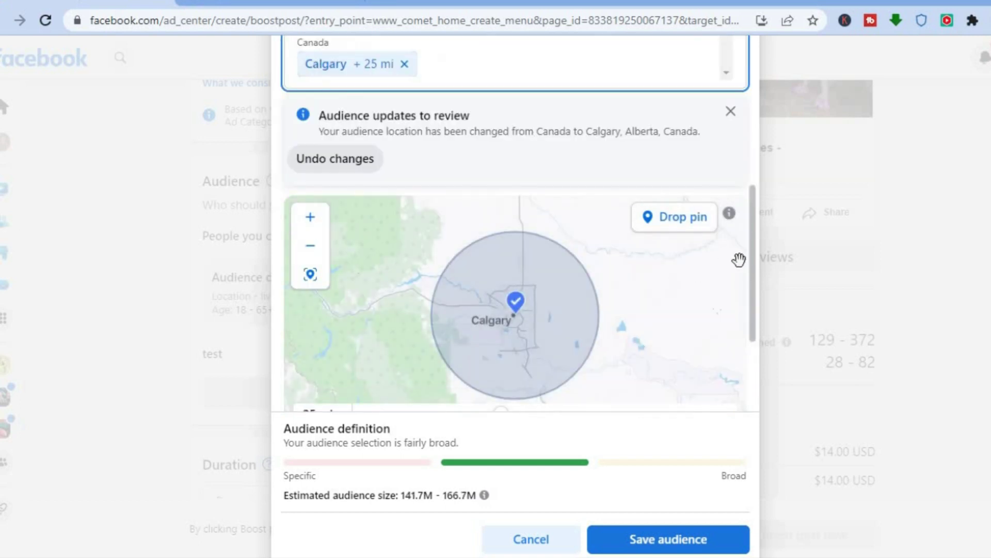
Add the interest Halloween (holiday) to the audience's detailed targeting.
scroll(751, 430, "down", 3)
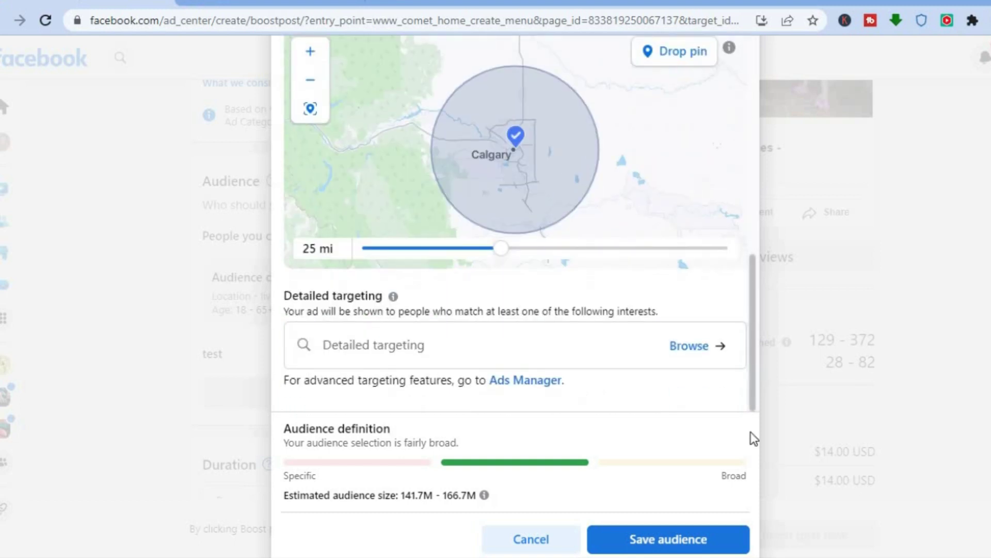
left_click(407, 351)
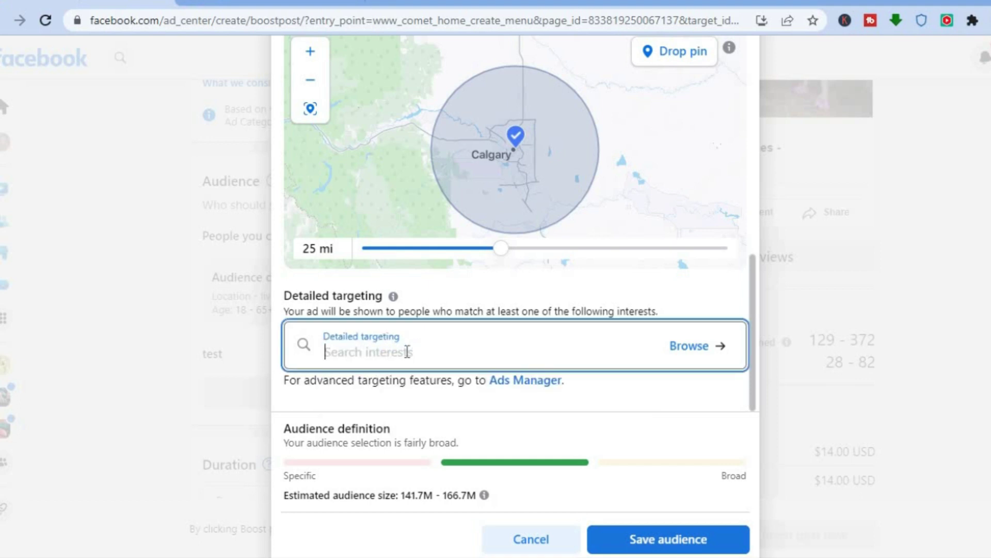
type("h")
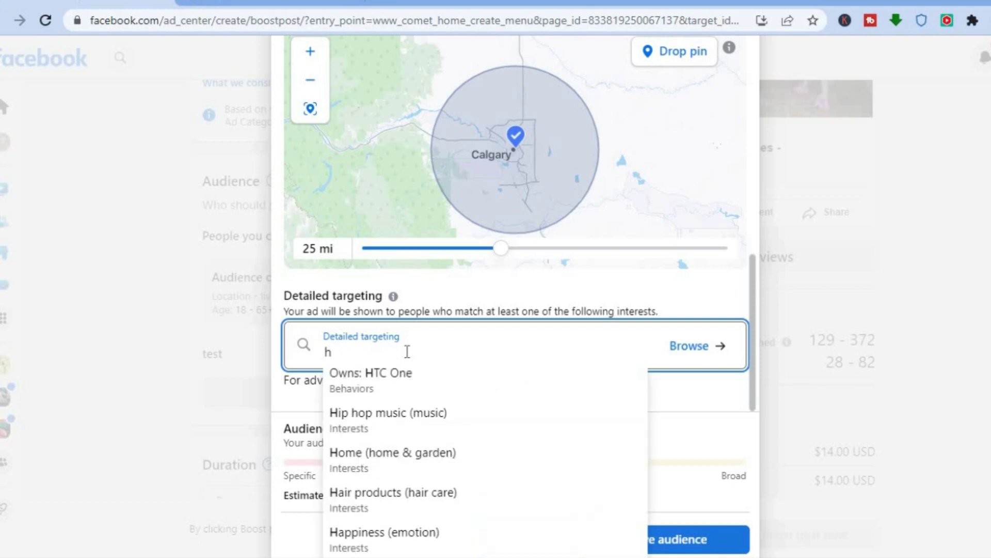
type("allo")
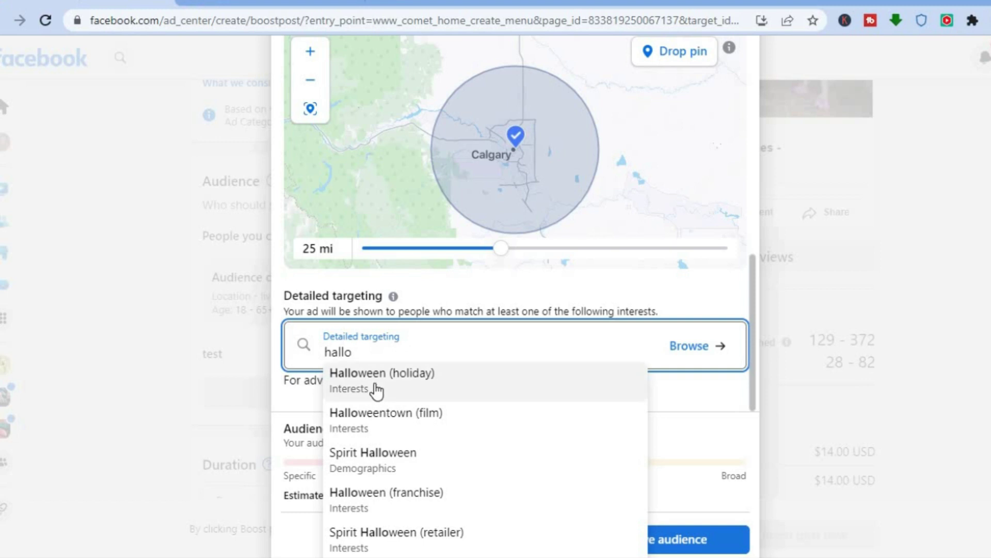
left_click(377, 390)
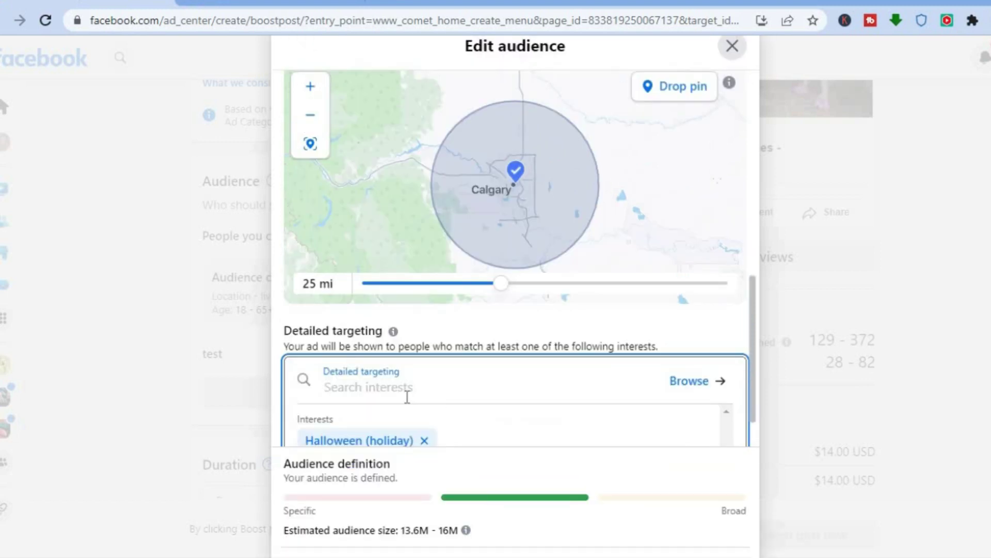
Search the detailed targeting for "scary", add the interest Horror movies (movies), and save the audience.
type("s")
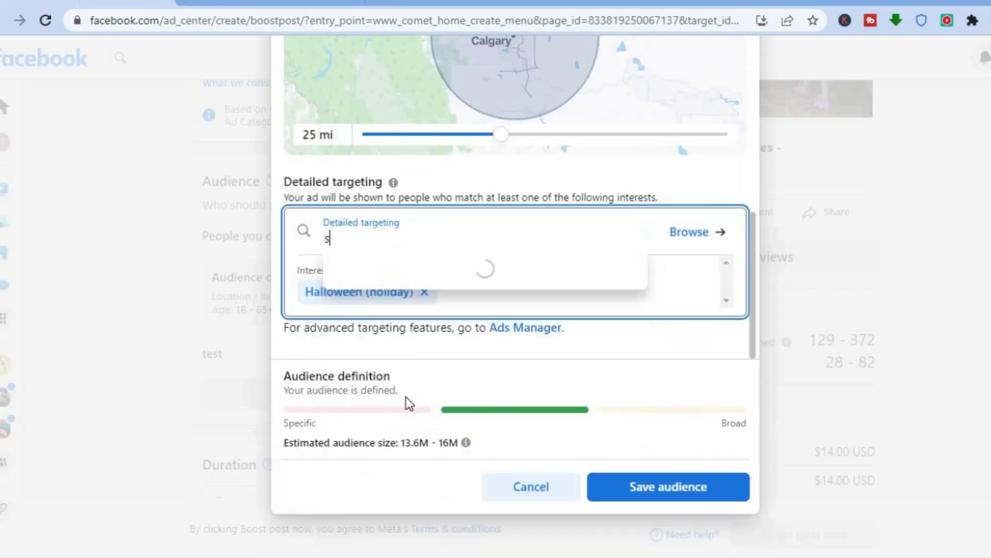
type("car")
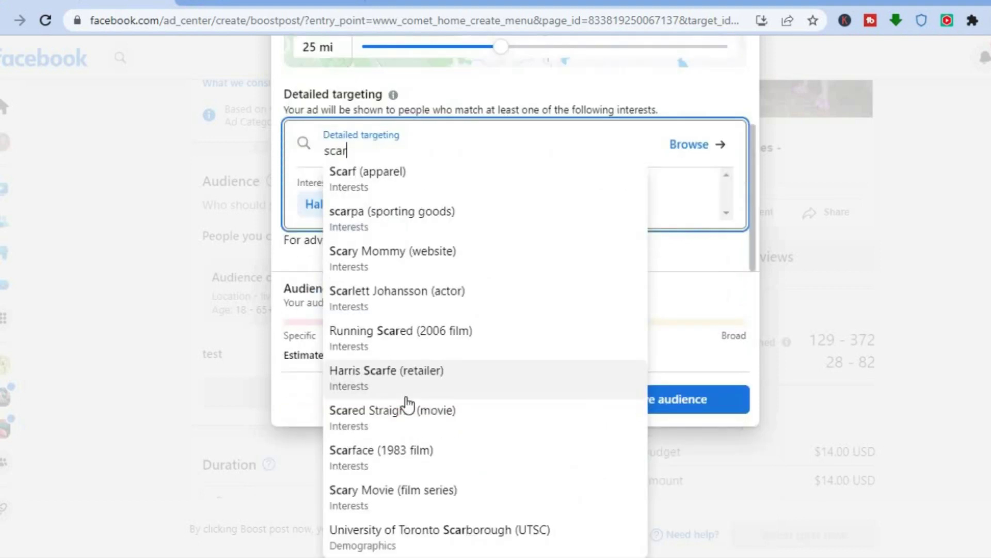
type("y")
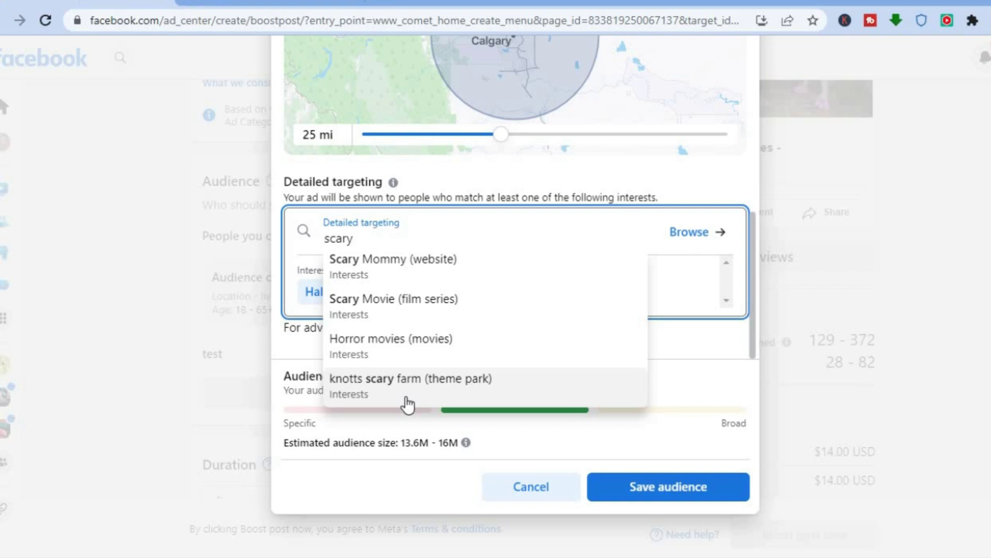
left_click(383, 338)
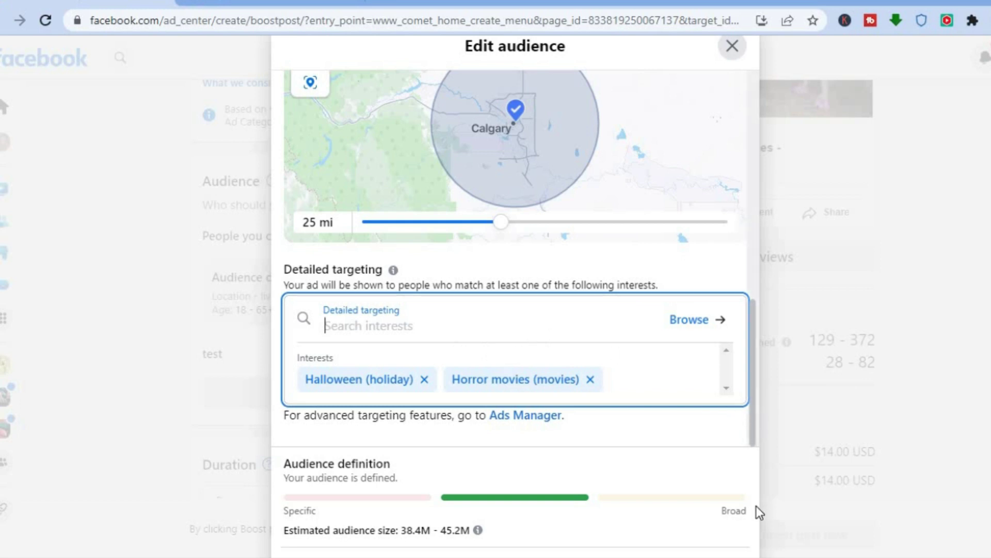
scroll(756, 506, "down", 2)
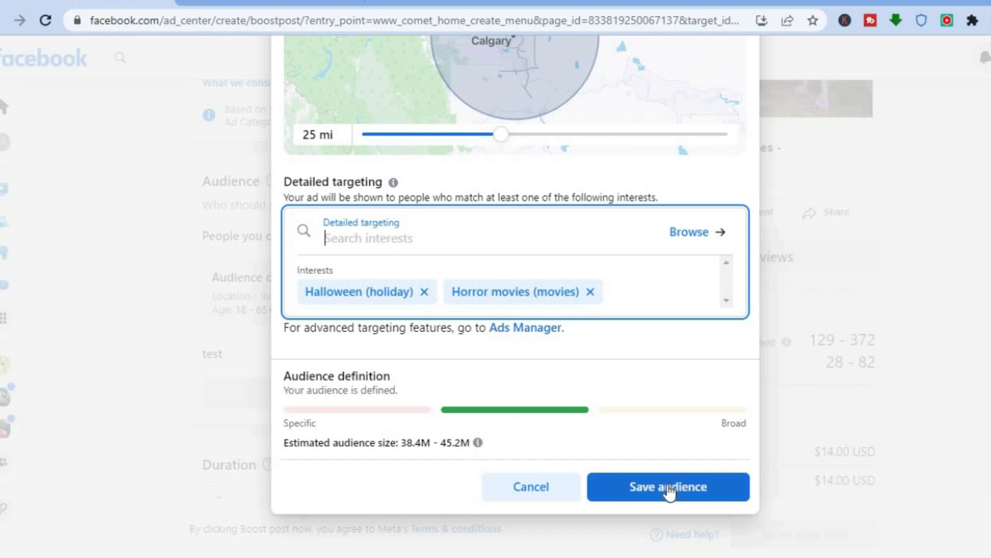
left_click(670, 486)
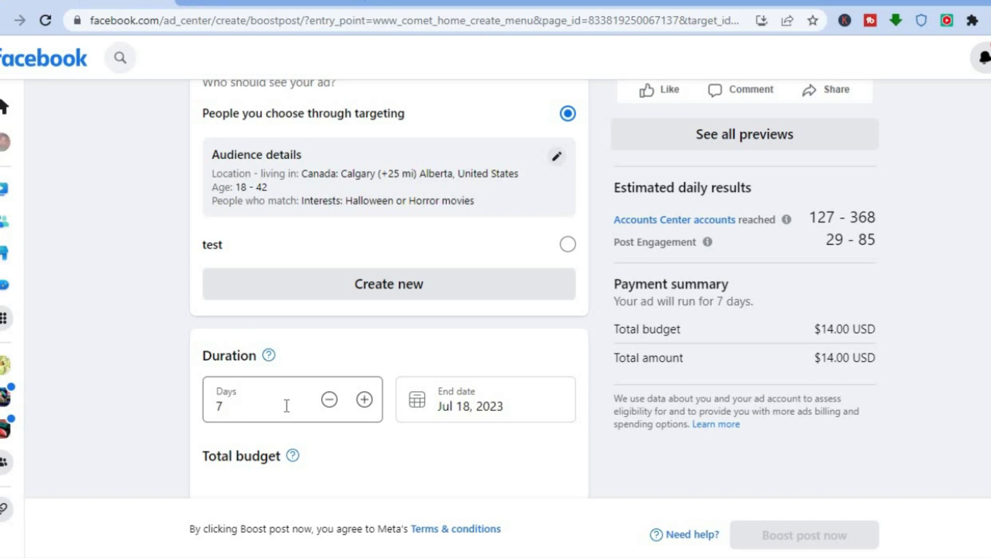
Shorten the ad's duration to 5 days and check the end date calendar without picking another date.
left_click(330, 400)
scroll(335, 409, "up", 5)
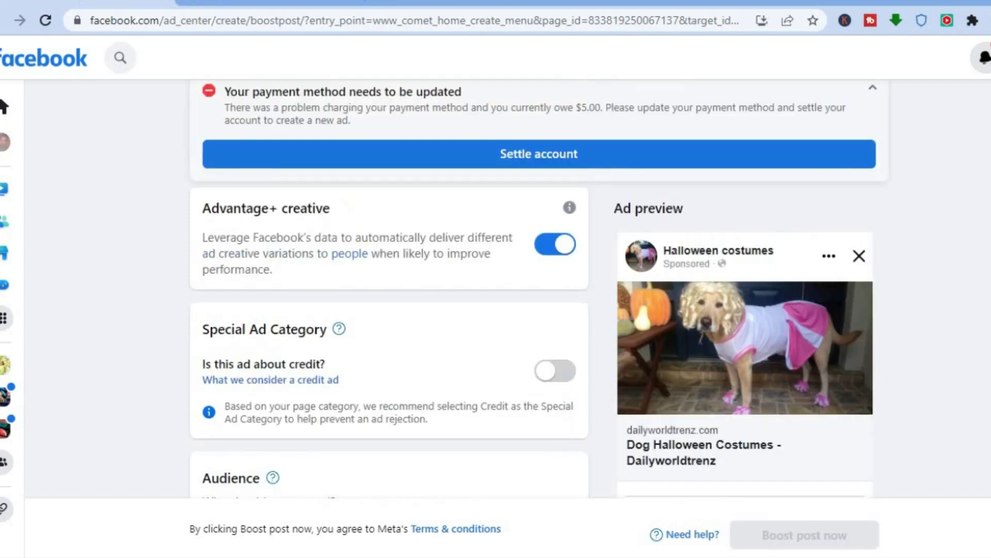
scroll(364, 407, "down", 8)
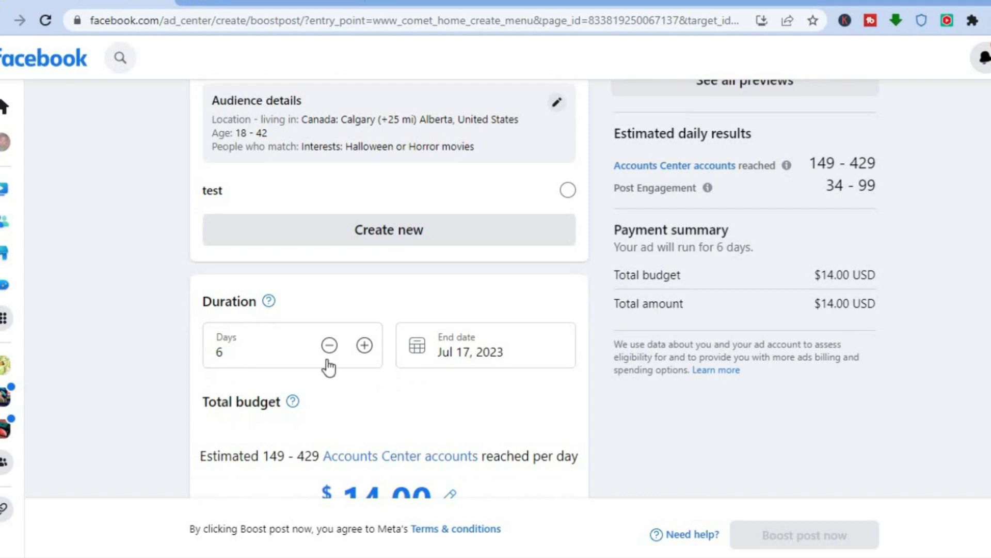
left_click(329, 345)
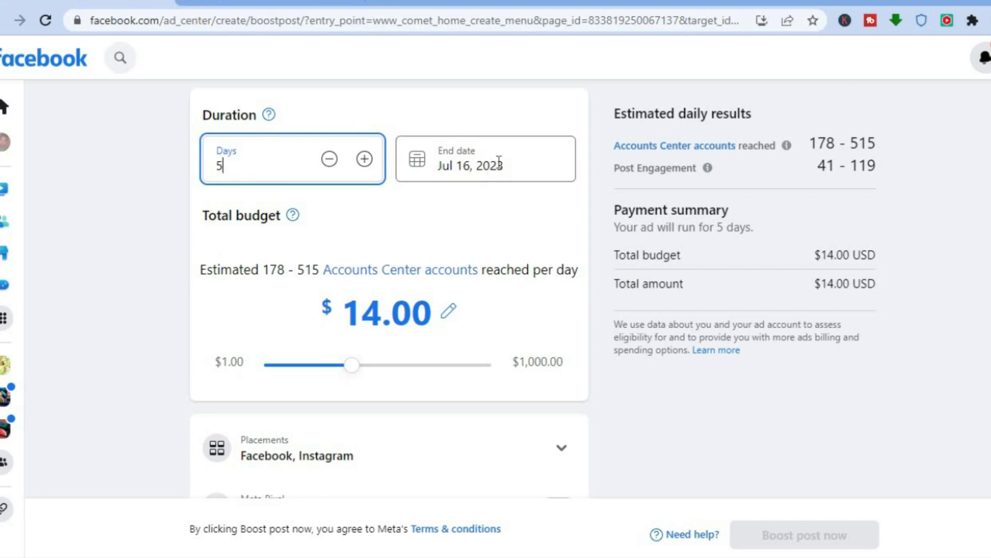
left_click(499, 164)
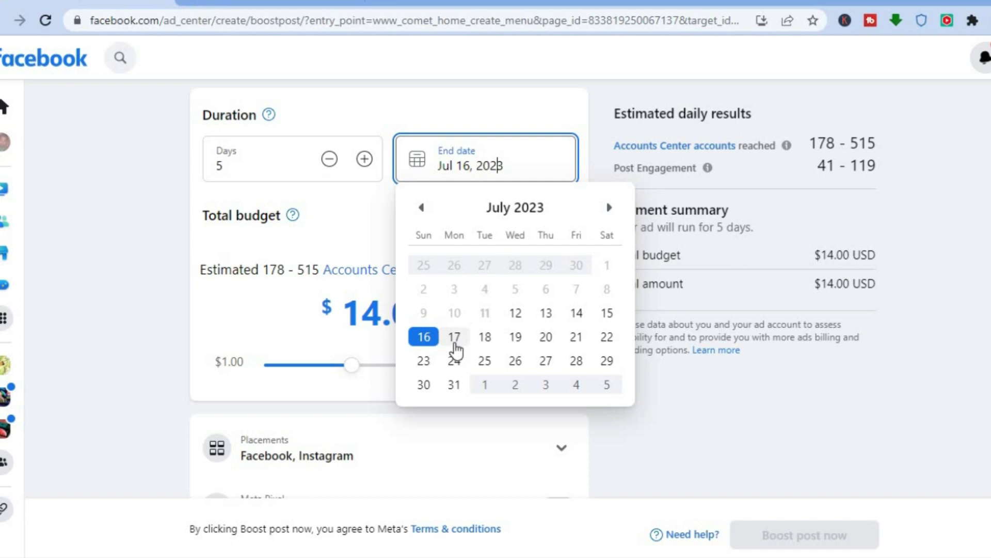
left_click(343, 229)
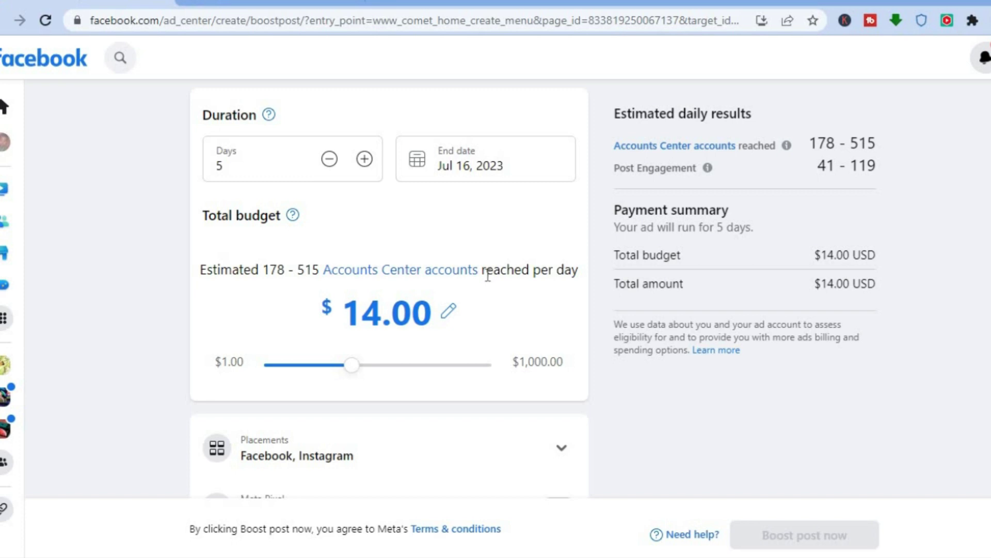
Set the boosted post's total budget to $10.
left_click(444, 317)
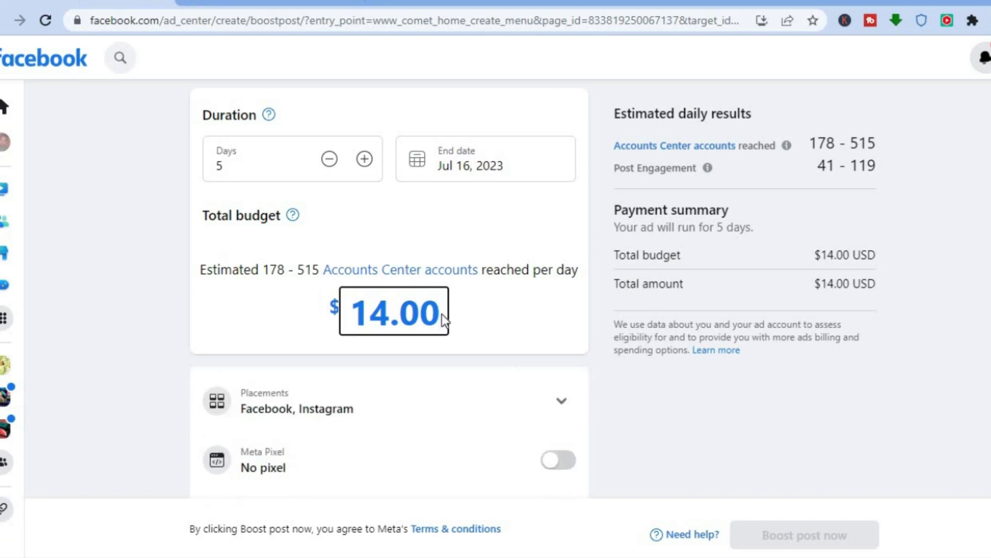
key("BackSpace")
key("BackSpace")
key("BackSpace")
key("BackSpace")
type("0")
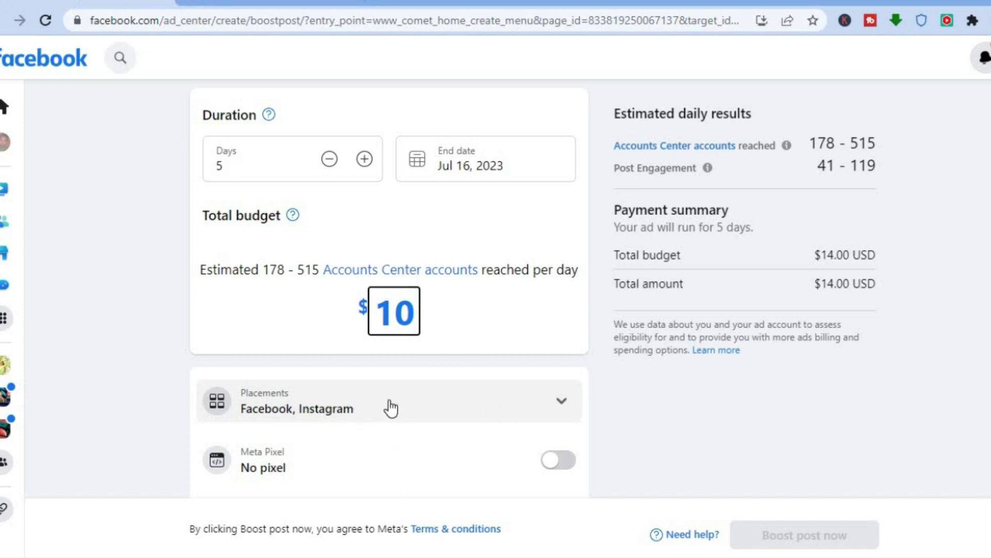
key("Return")
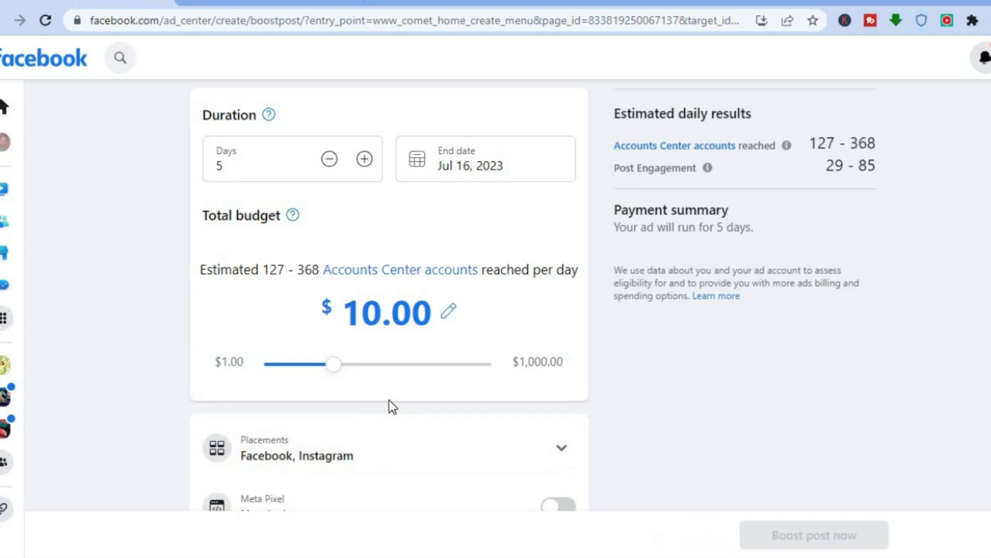
Limit the ad placements to Facebook by excluding Instagram.
scroll(389, 400, "up", 6)
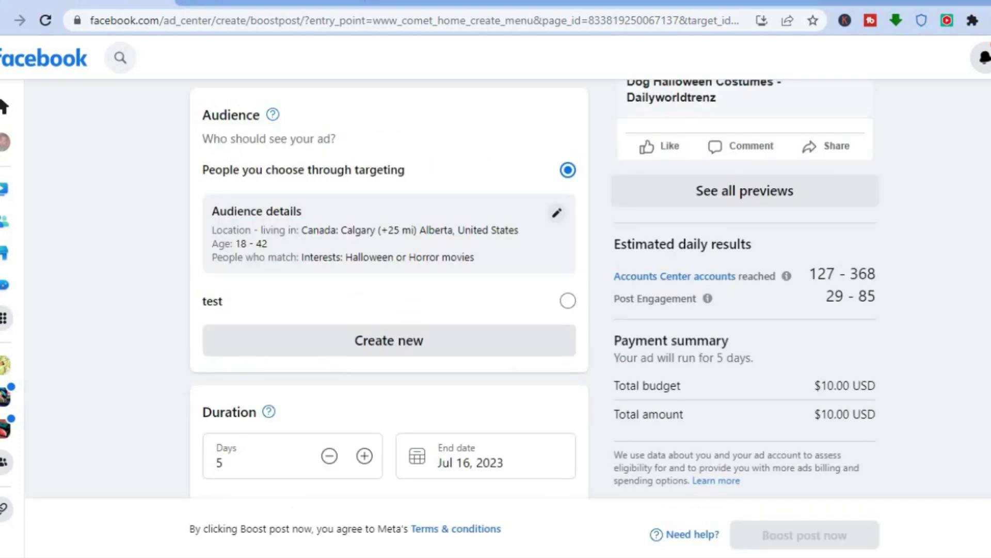
scroll(389, 289, "down", 6)
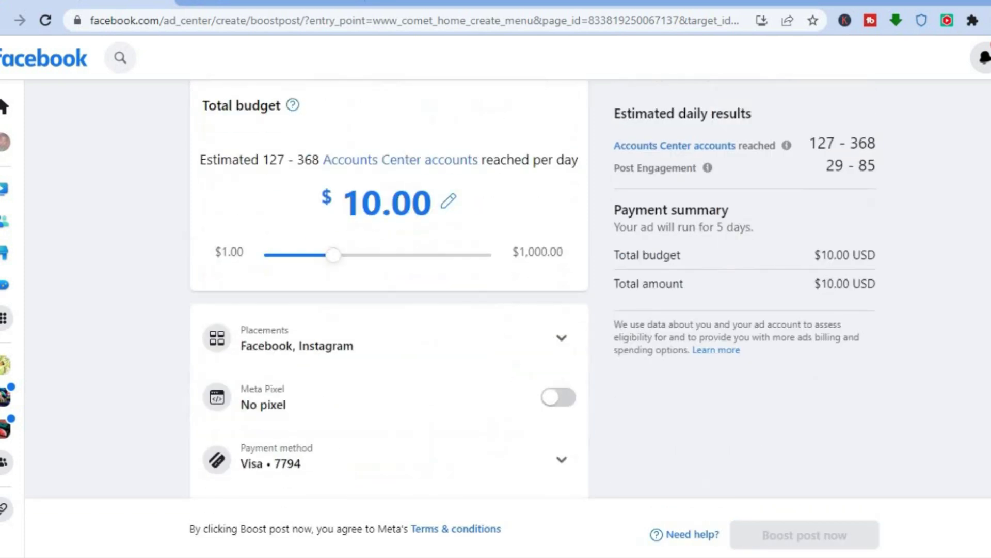
left_click(560, 338)
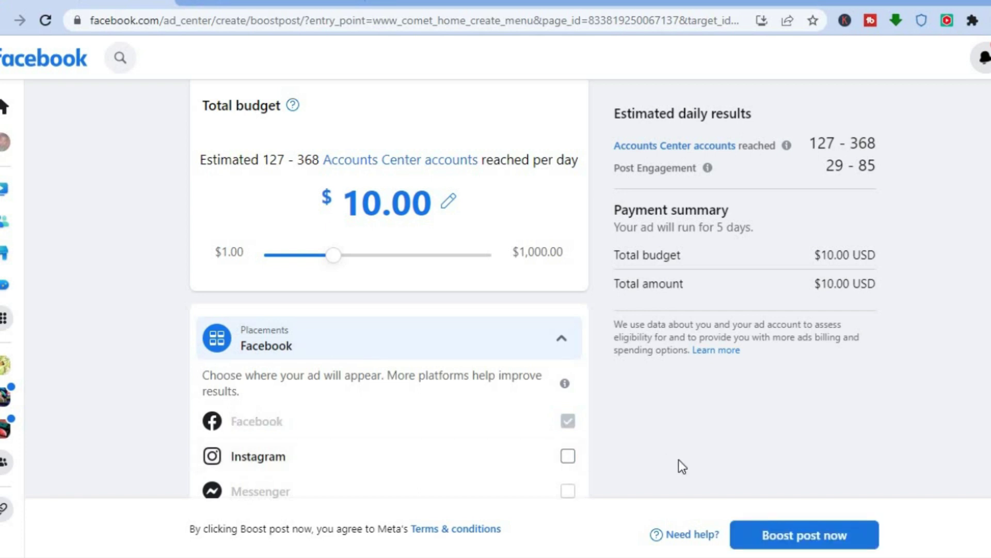
scroll(678, 460, "down", 3)
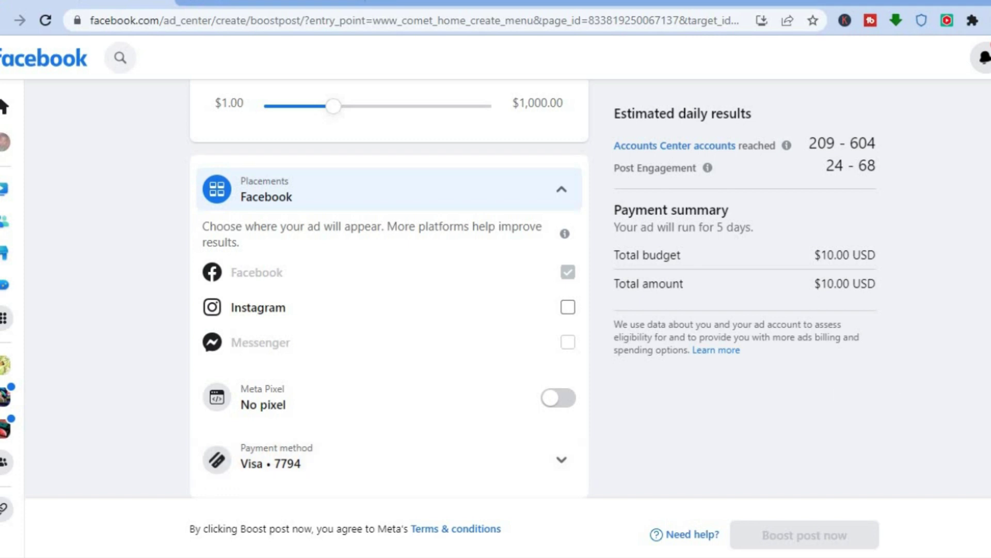
Leave the boost post setup without saving, start another ad for the page, and choose the Create new ad type.
scroll(697, 129, "up", 6)
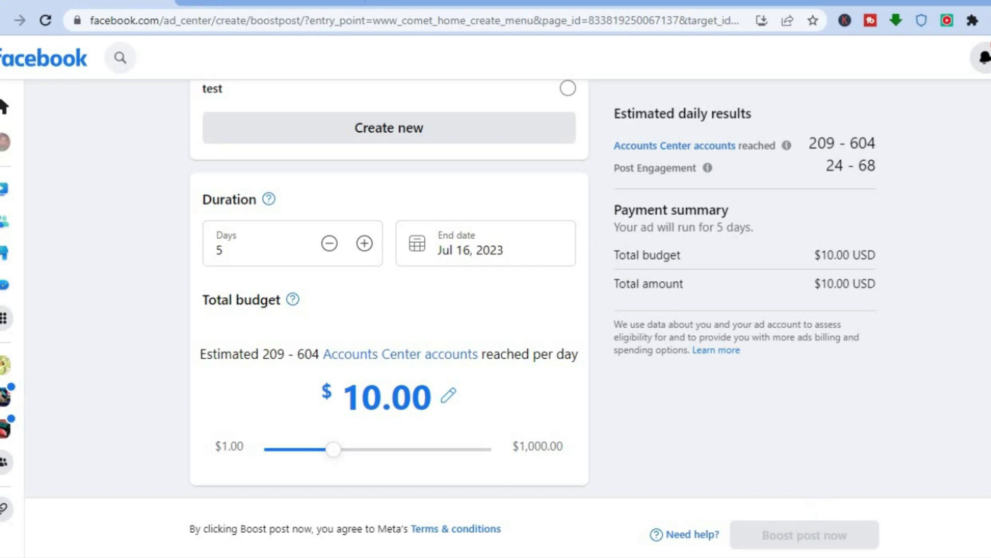
scroll(387, 284, "down", 5)
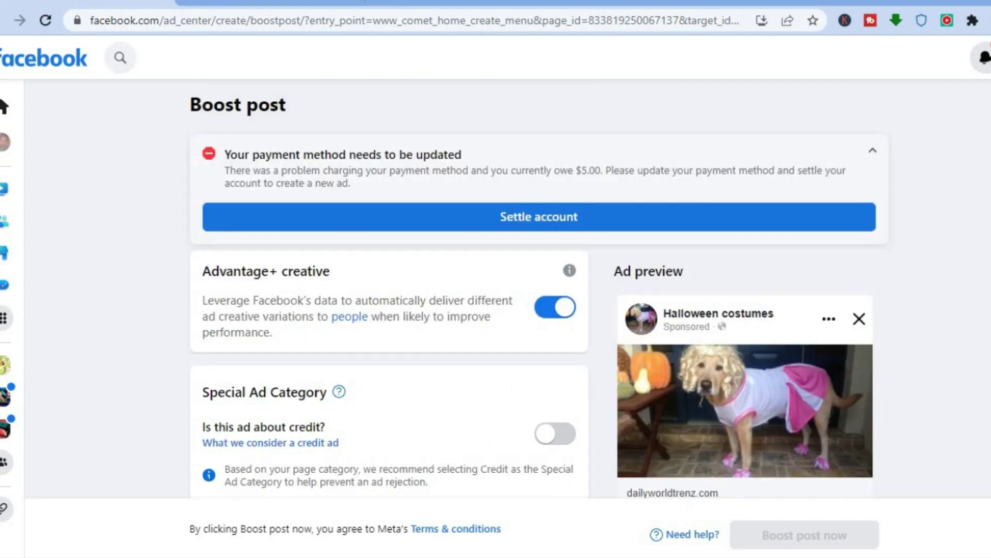
scroll(387, 284, "down", 12)
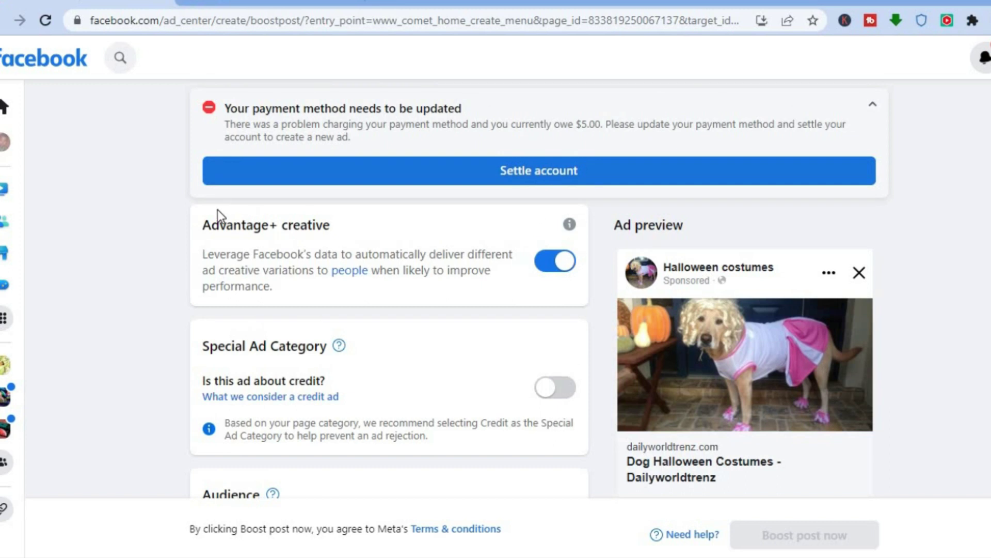
left_click(7, 116)
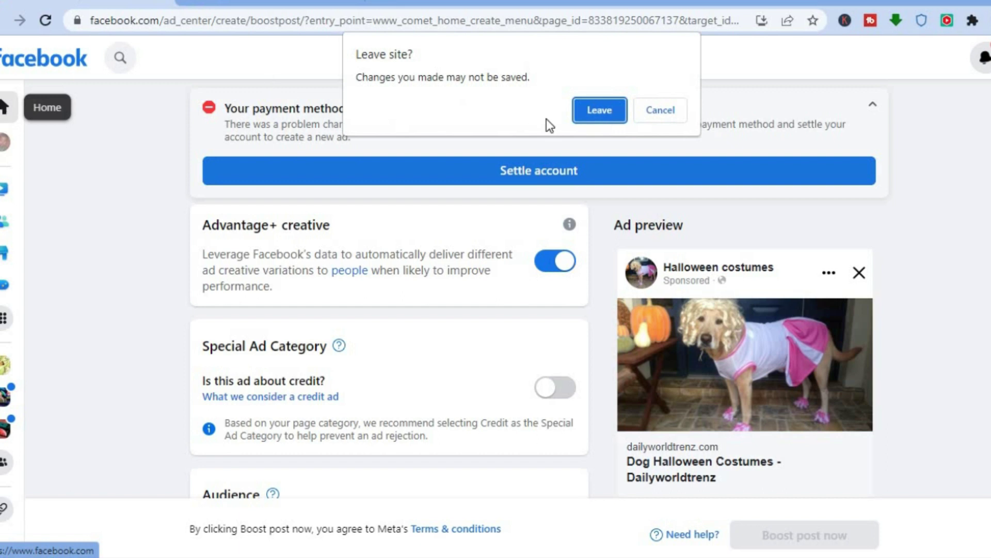
left_click(594, 118)
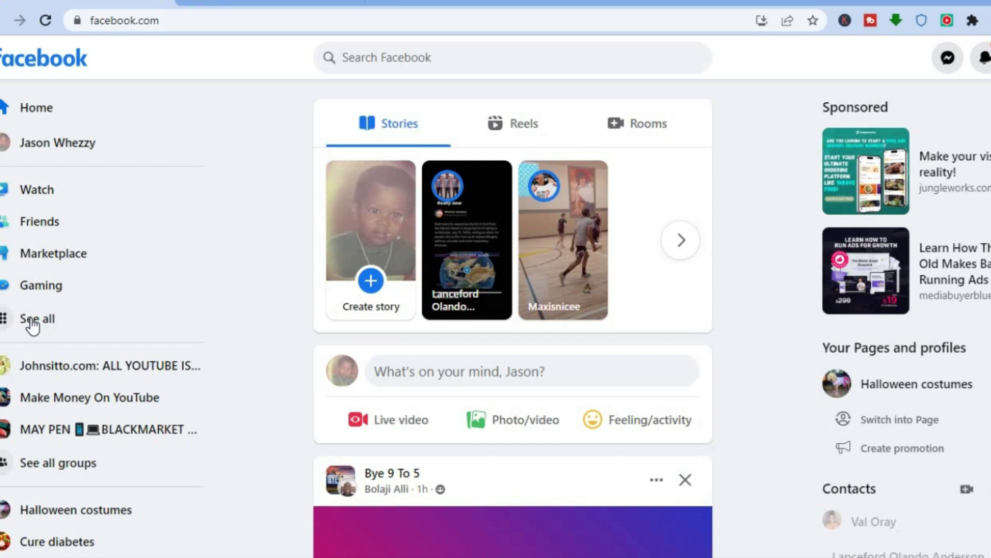
left_click(34, 328)
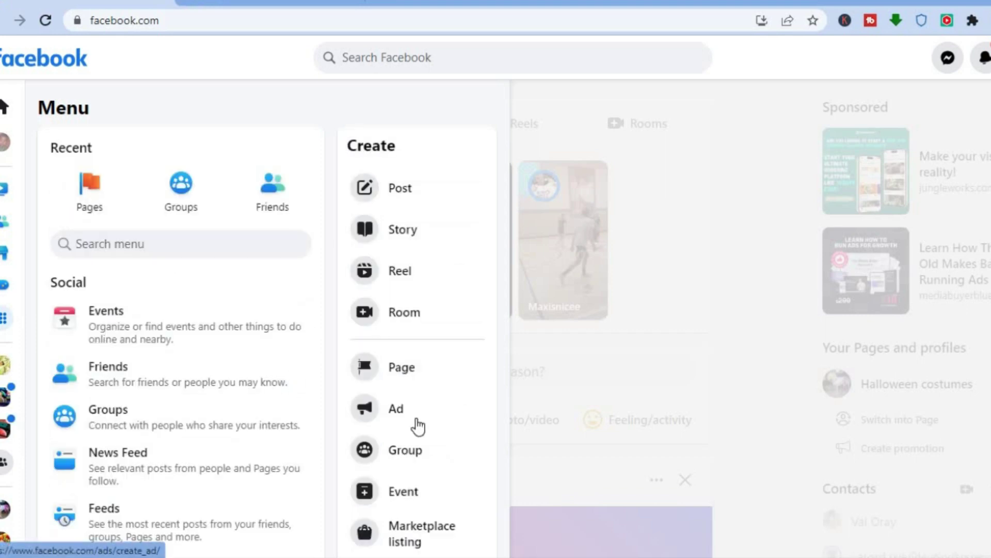
left_click(396, 411)
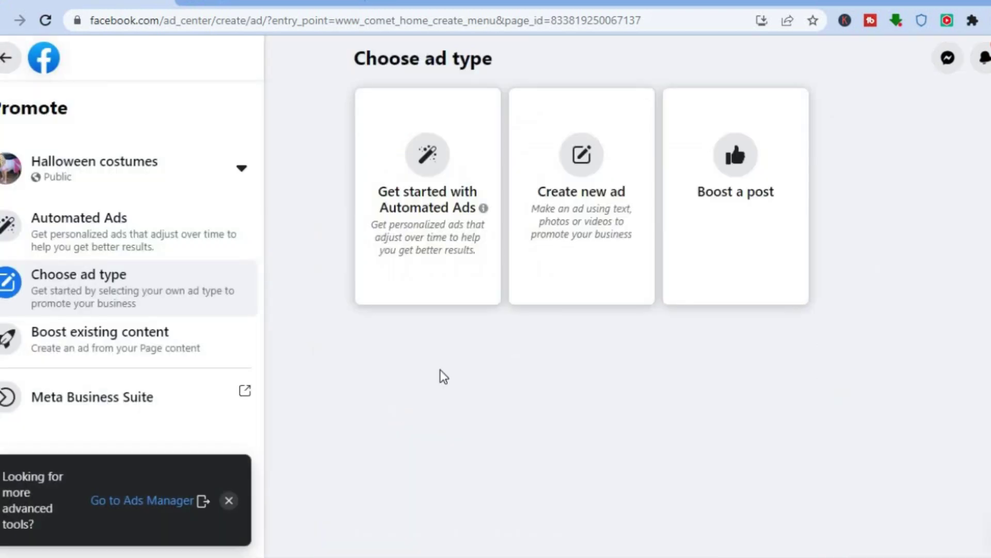
left_click(552, 241)
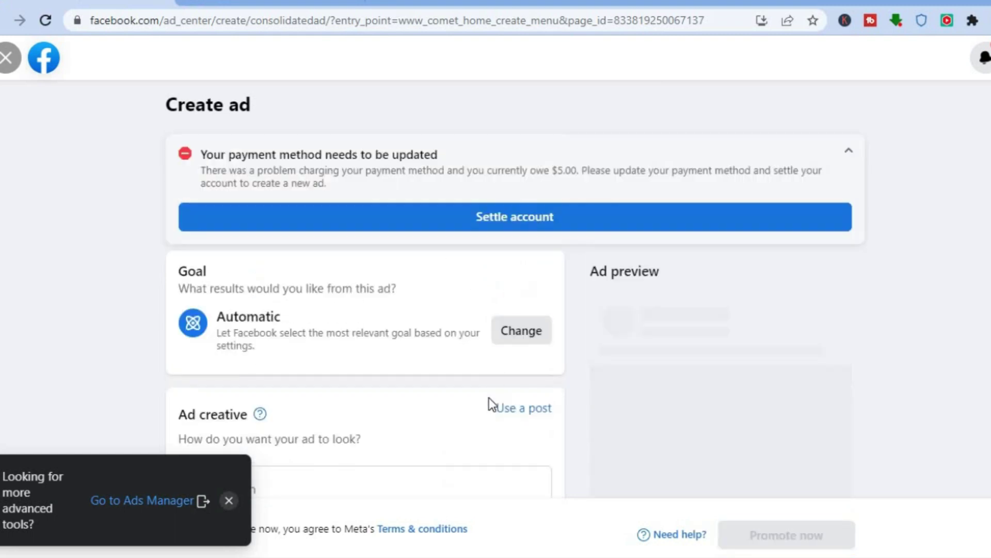
Go through the new ad's creative settings and change its button label to Like Page.
left_click(515, 408)
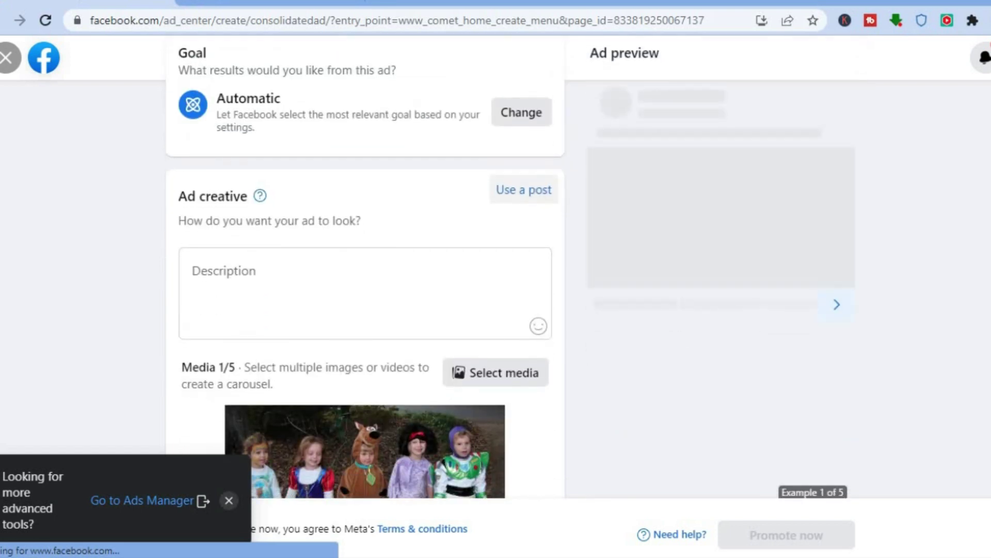
scroll(365, 310, "down", 3)
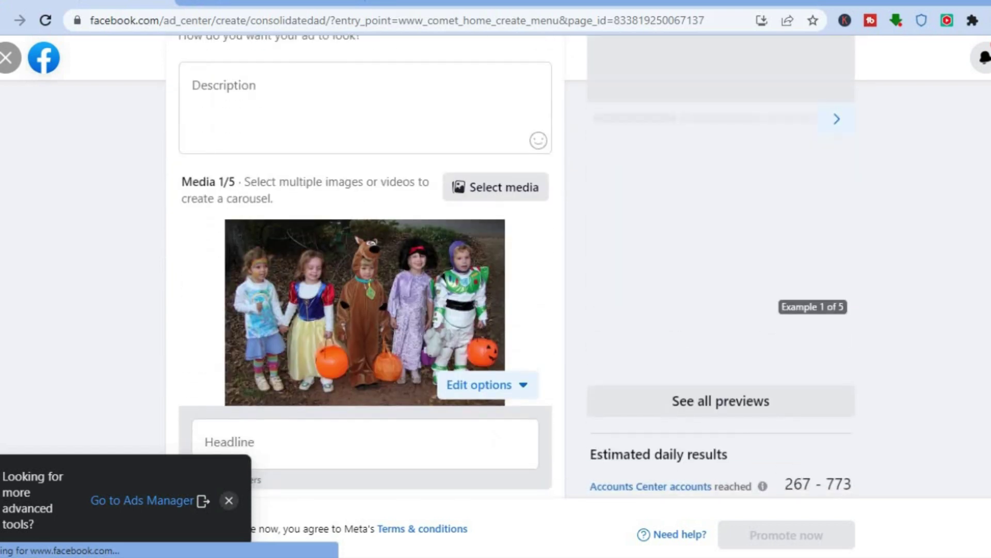
scroll(365, 258, "down", 5)
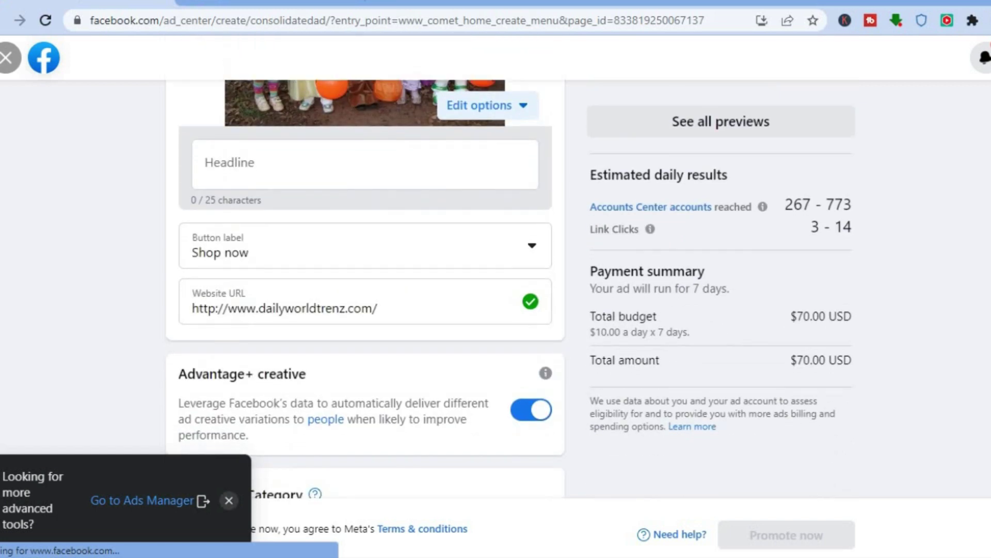
scroll(463, 239, "up", 1)
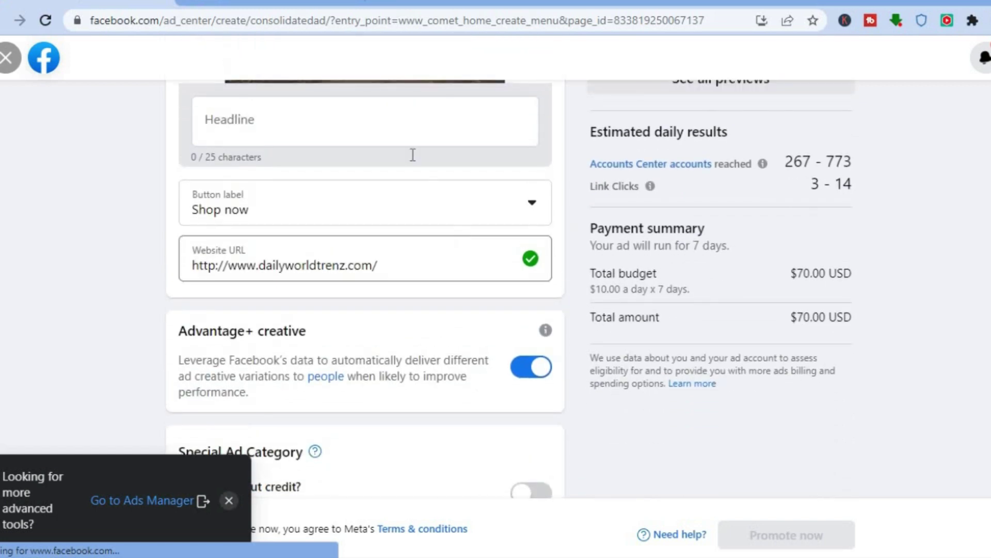
left_click(483, 205)
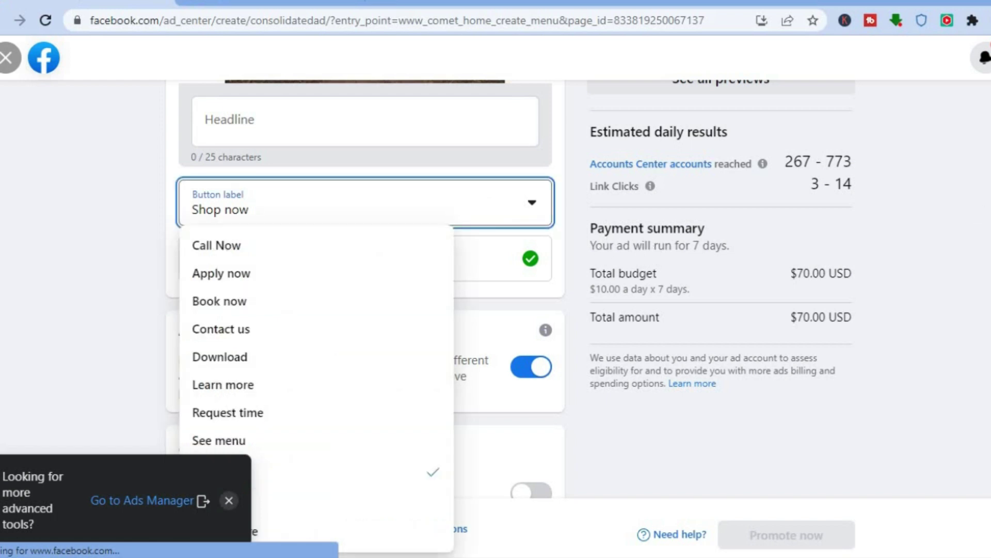
scroll(362, 310, "down", 3)
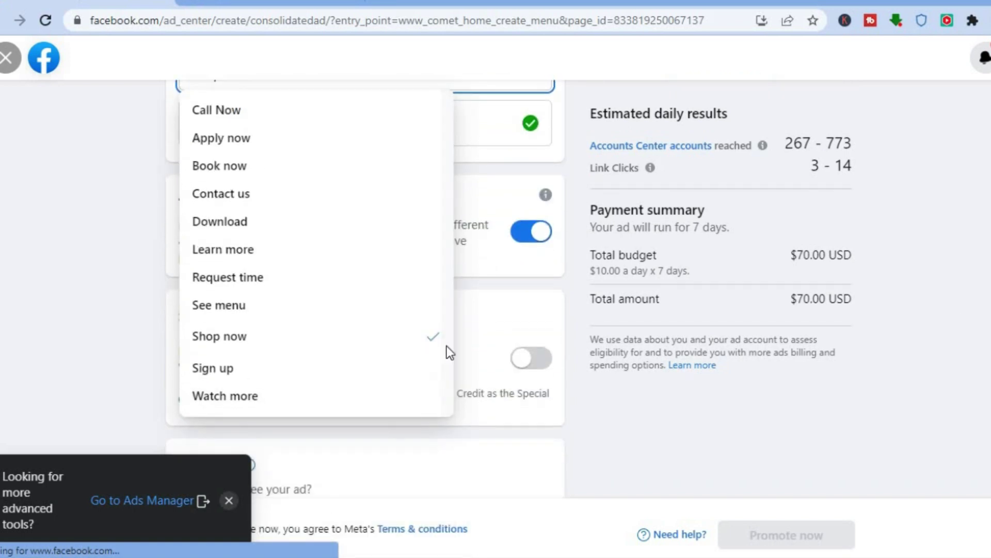
scroll(445, 242, "down", 4)
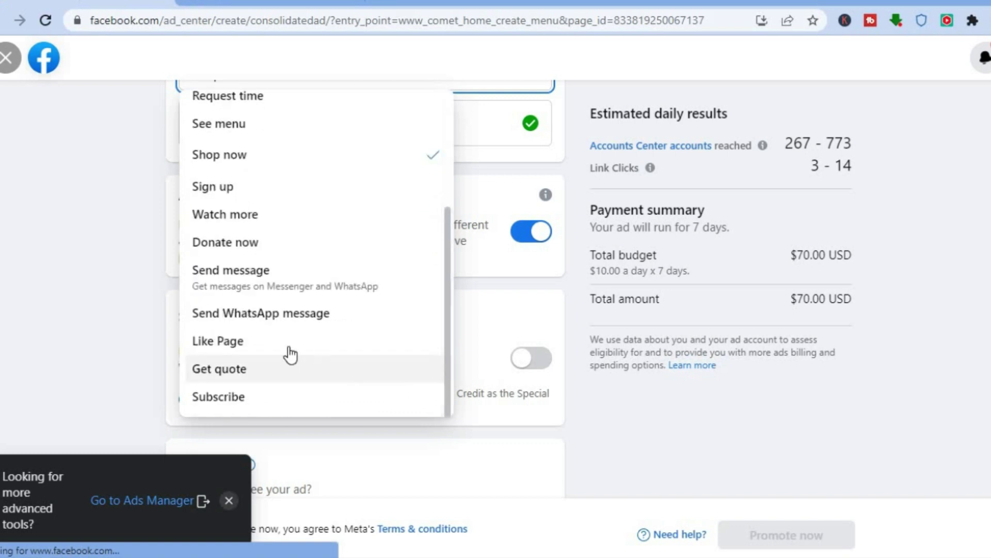
left_click(263, 342)
Review the new ad's special ad category, audience, duration, daily budget and placements settings.
scroll(264, 342, "down", 3)
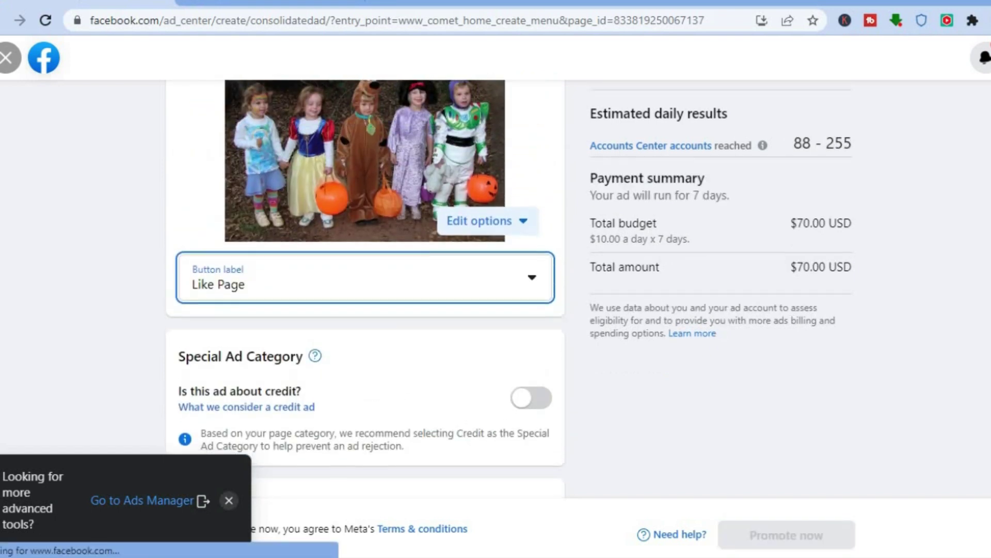
scroll(366, 284, "down", 5)
scroll(365, 285, "down", 2)
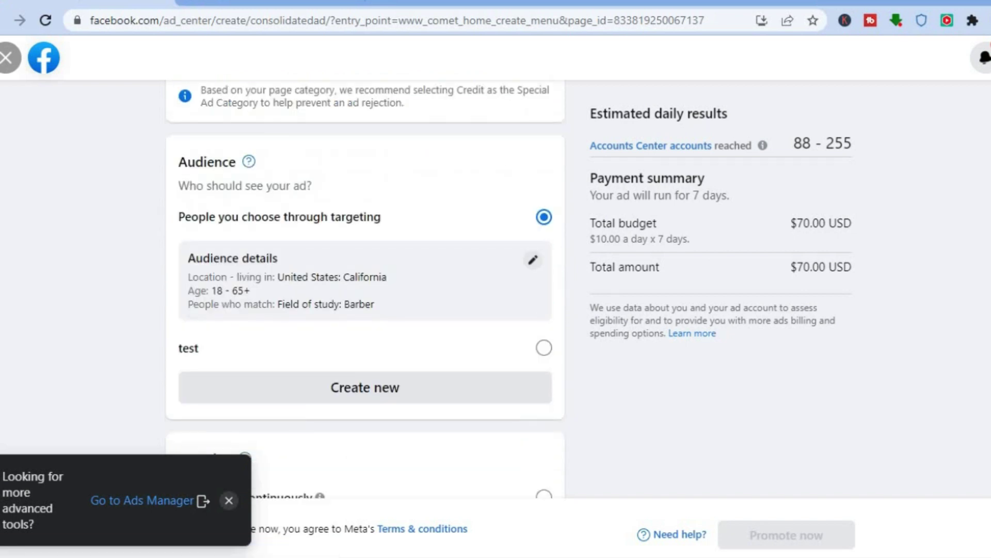
scroll(366, 284, "down", 1)
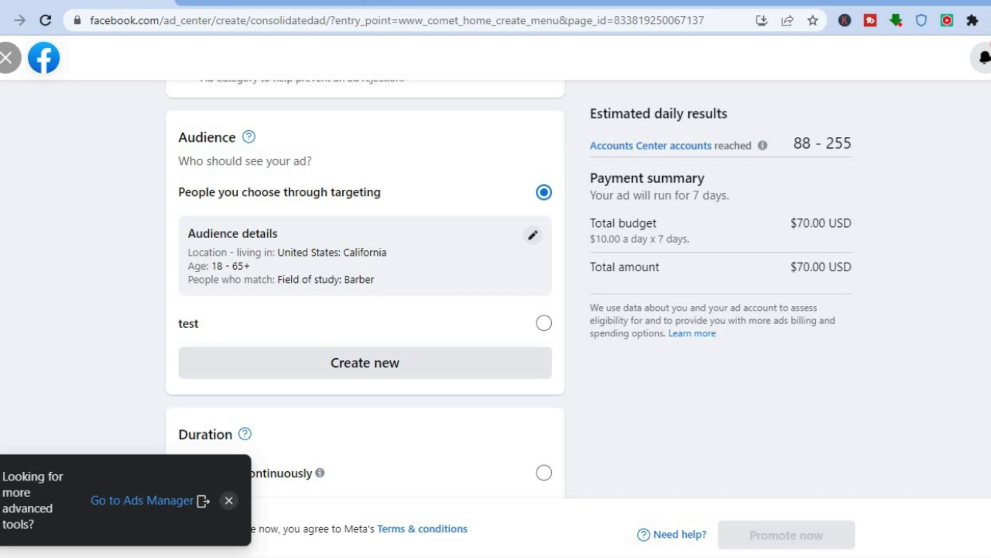
scroll(366, 289, "down", 8)
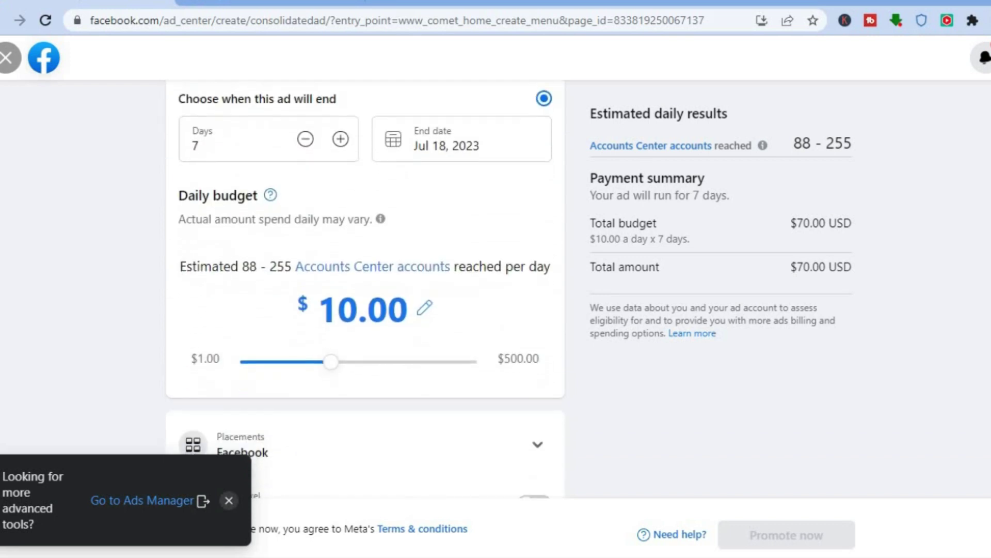
scroll(366, 289, "down", 1)
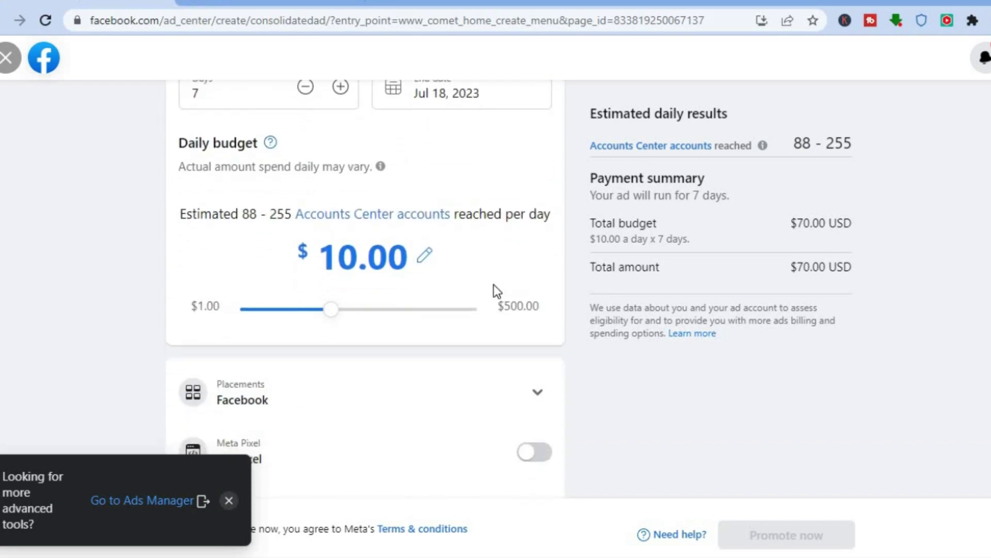